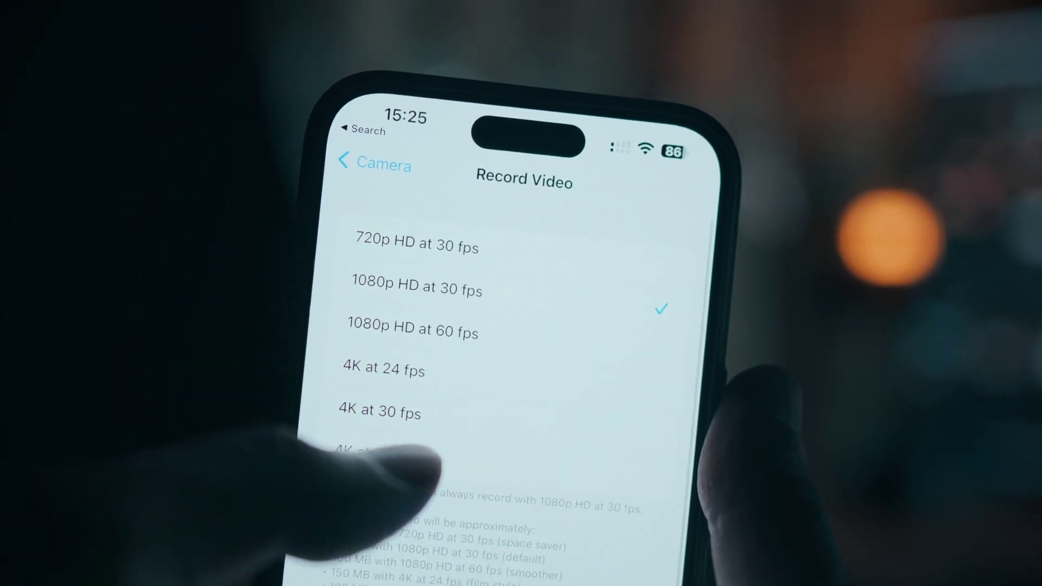
- Set the iPhone to record 4K at 60 fps and review YouTube's playback quality choices
{"action": "left_click", "coordinate": [379, 453]}
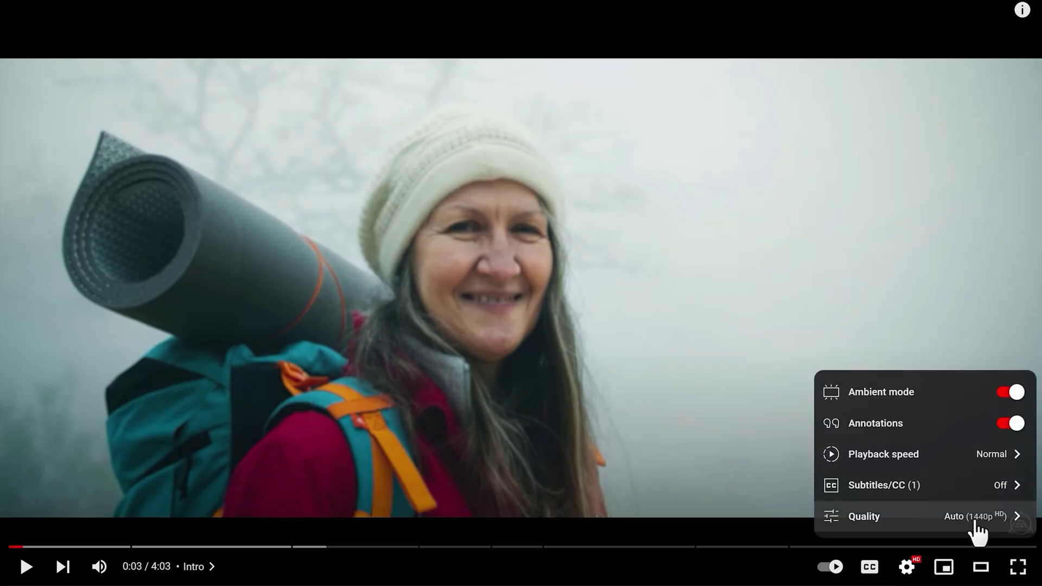
{"action": "left_click", "coordinate": [976, 519]}
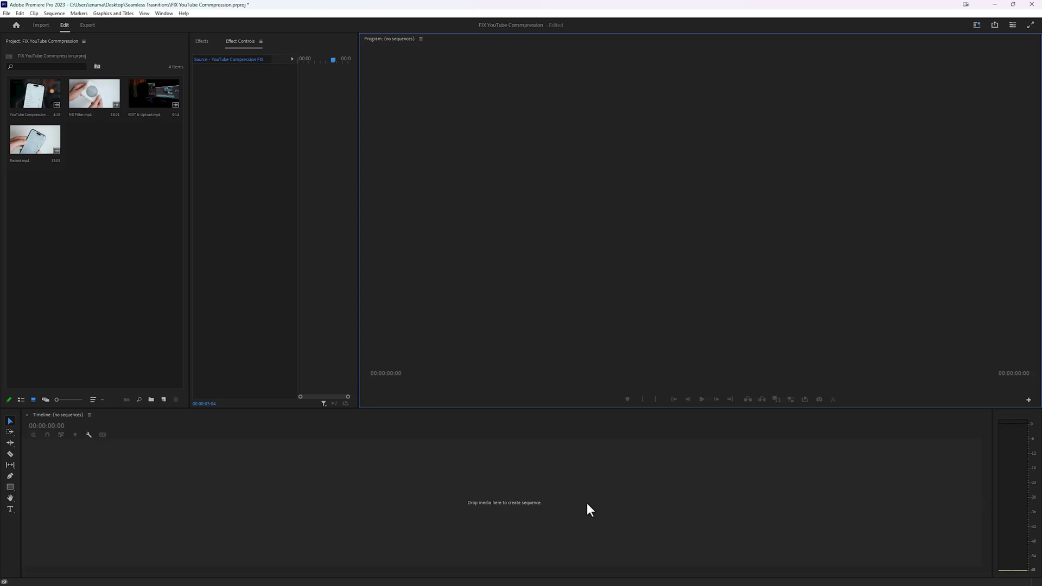
- Create a new sequence with a 30.00 frames/second timebase
{"action": "key", "text": "ctrl+n"}
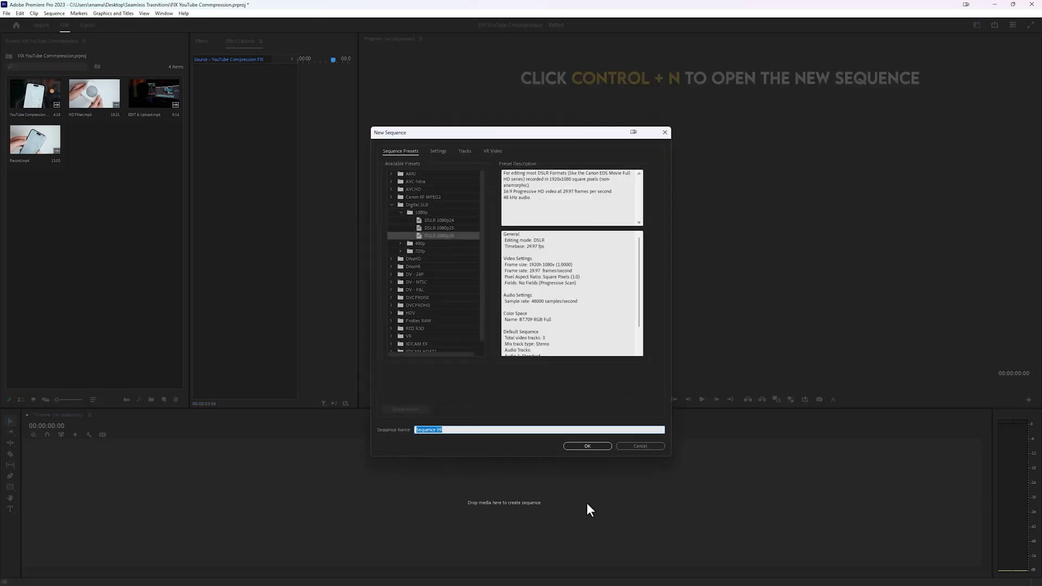
{"action": "left_click", "coordinate": [443, 152]}
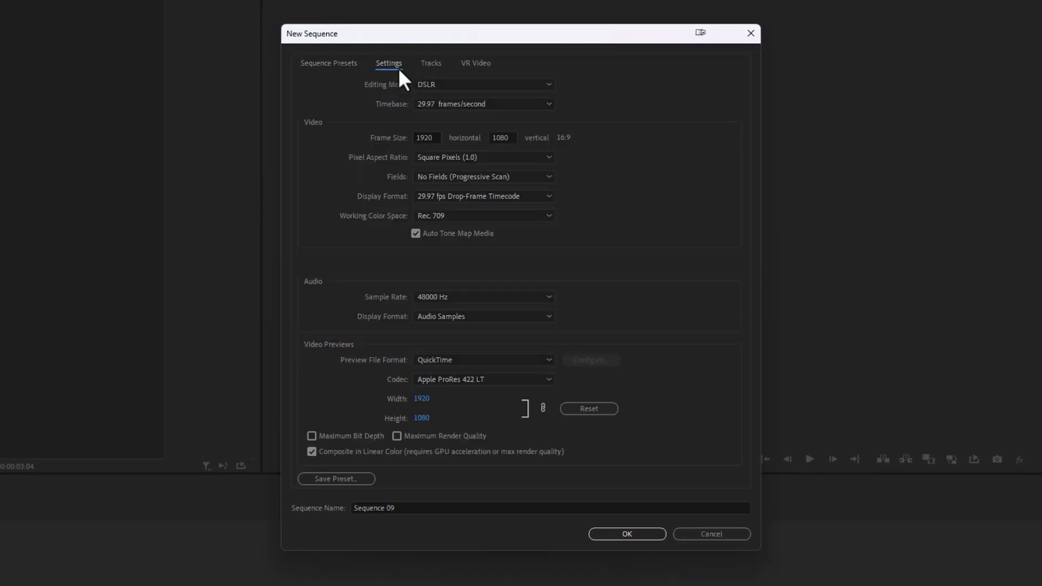
{"action": "left_click", "coordinate": [537, 103]}
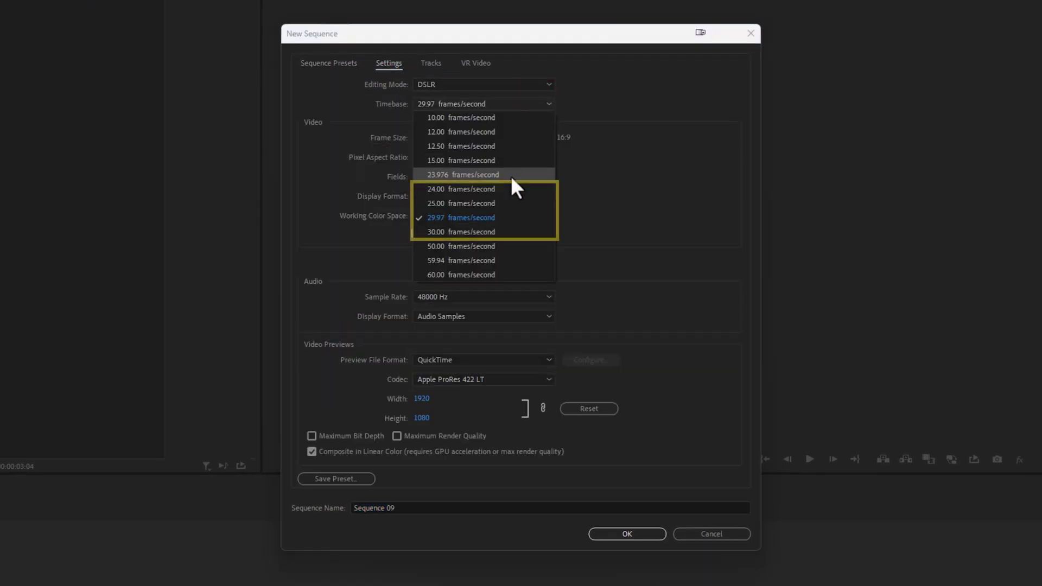
{"action": "left_click", "coordinate": [501, 232]}
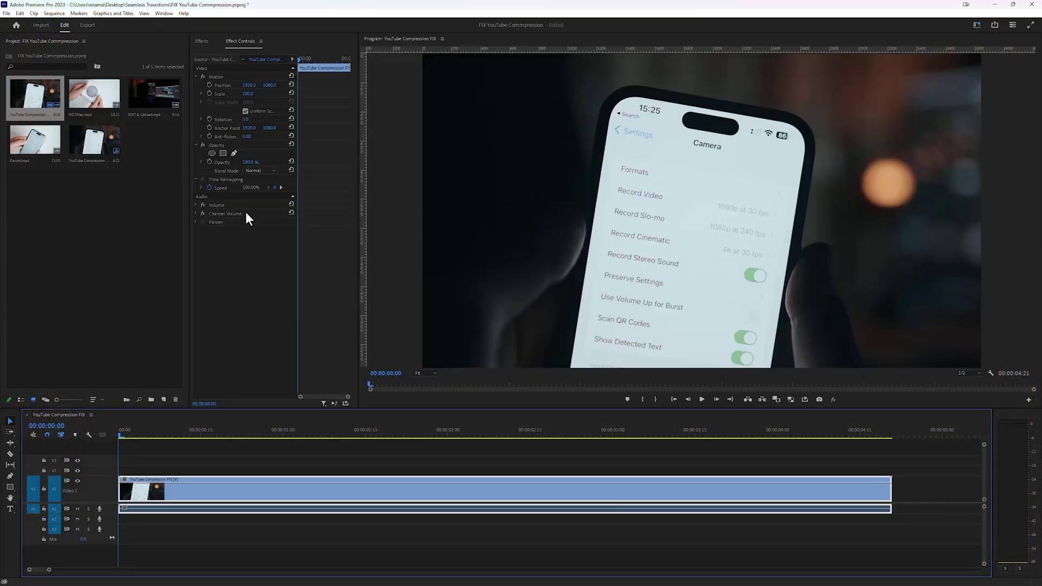
- Apply the Noise HLS Auto effect to the timeline clip
{"action": "left_click", "coordinate": [202, 41]}
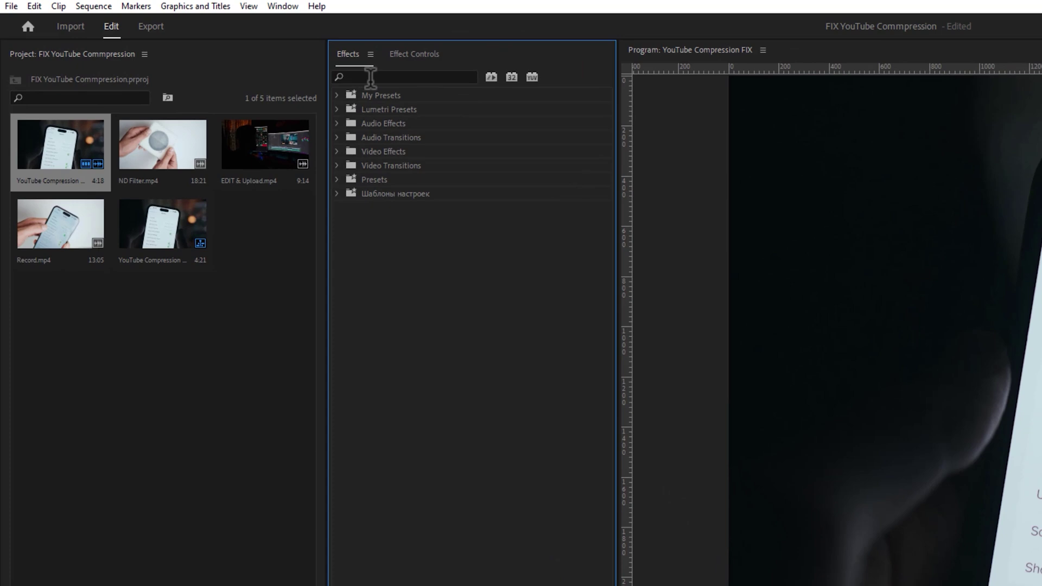
{"action": "type", "text": "Noise HLS"}
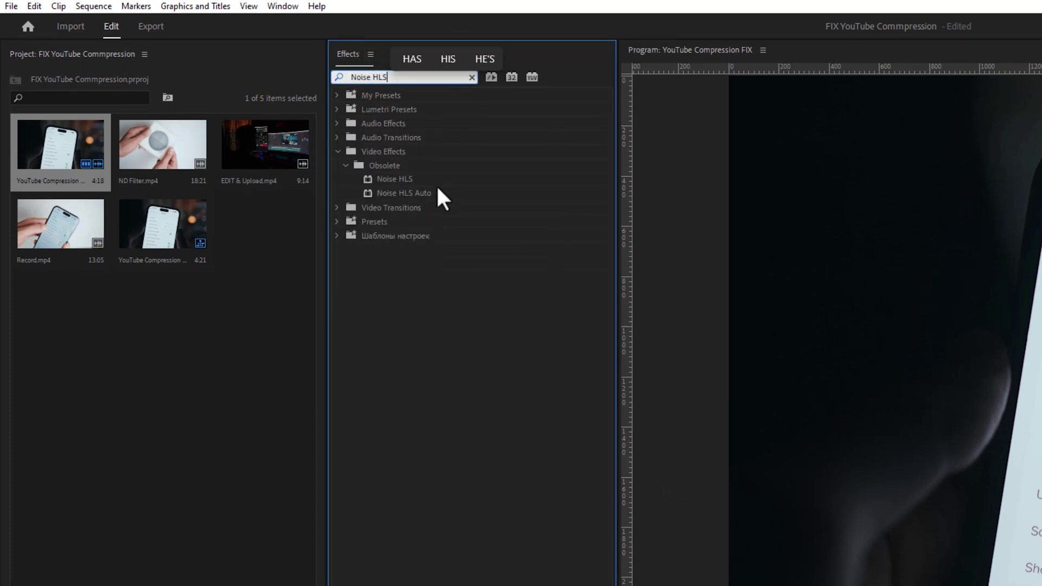
{"action": "left_click_drag", "start_coordinate": [438, 190], "coordinate": [350, 542]}
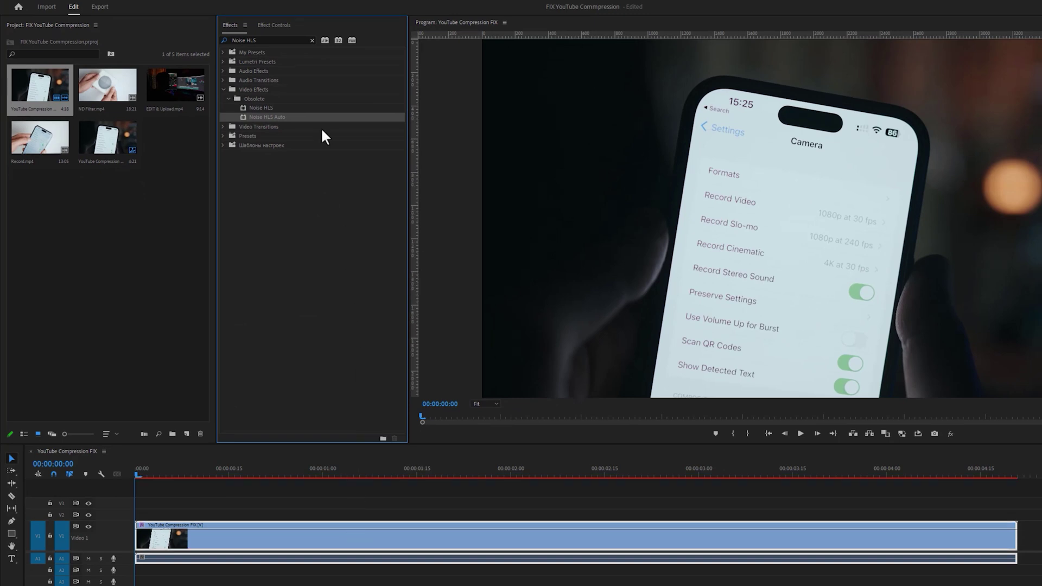
- Set the Noise HLS Auto noise type to Grain with 2% Lightness
{"action": "left_click", "coordinate": [280, 27]}
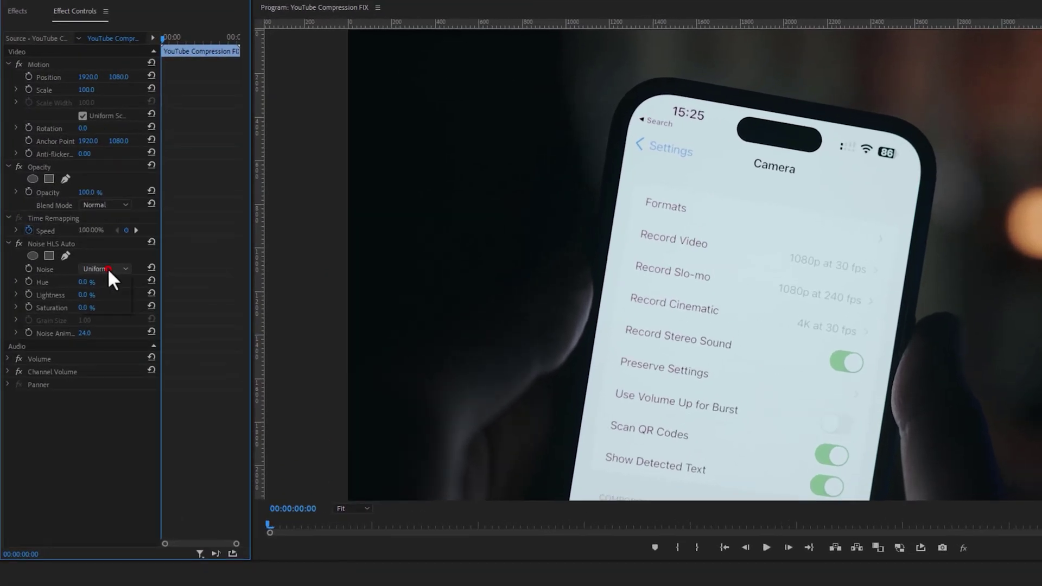
{"action": "left_click", "coordinate": [299, 221]}
{"action": "left_click", "coordinate": [118, 309]}
{"action": "left_click", "coordinate": [86, 295]}
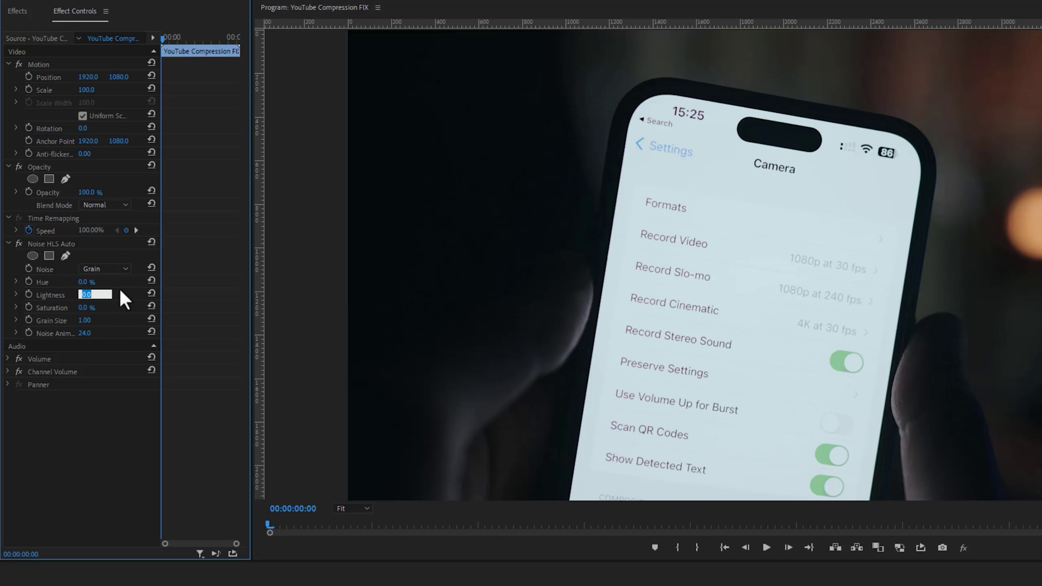
{"action": "type", "text": "2"}
{"action": "key", "text": "Return"}
- View the frame at 100% and toggle the grain effect off, on, then off
{"action": "left_click", "coordinate": [360, 511]}
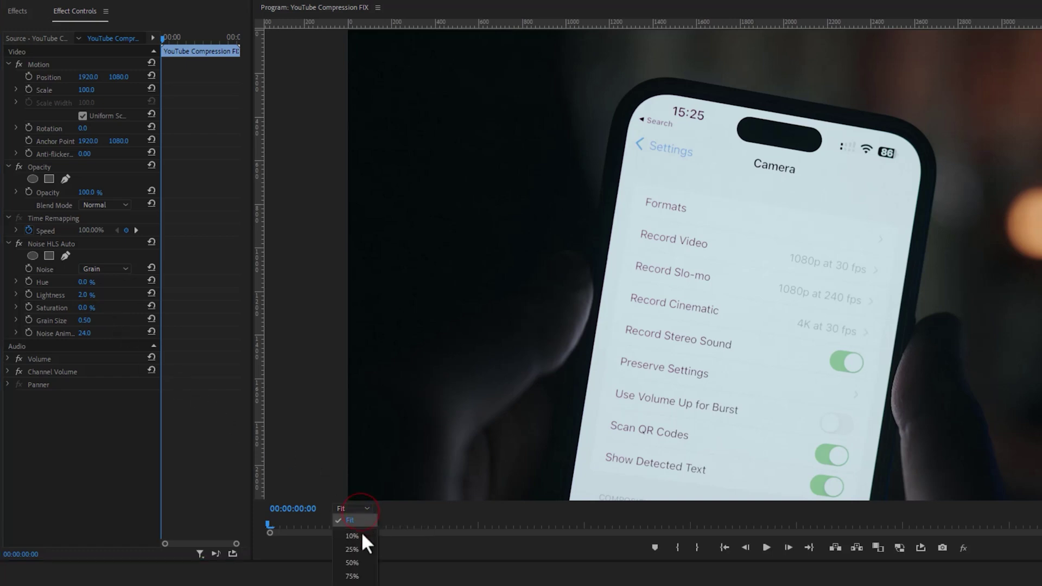
{"action": "left_click", "coordinate": [362, 579]}
{"action": "scroll", "coordinate": [651, 260], "scroll_direction": "up", "scroll_amount": 5}
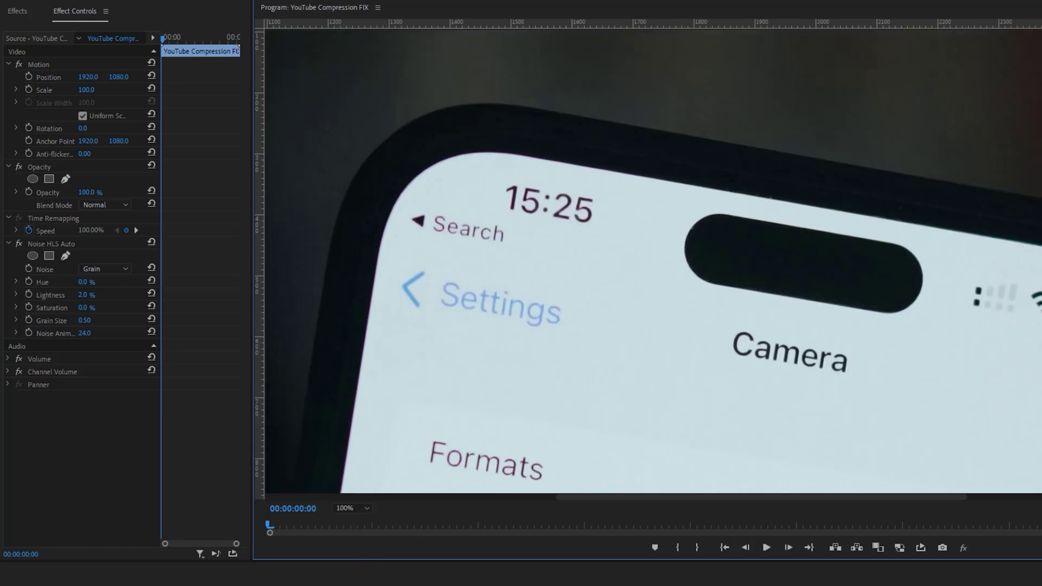
{"action": "left_click", "coordinate": [18, 244]}
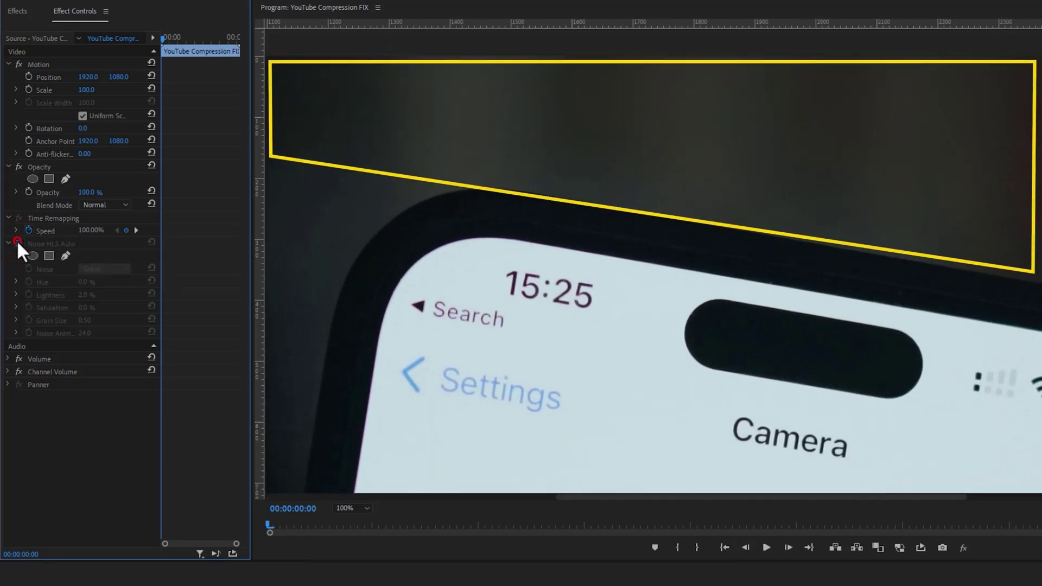
{"action": "left_click", "coordinate": [18, 243]}
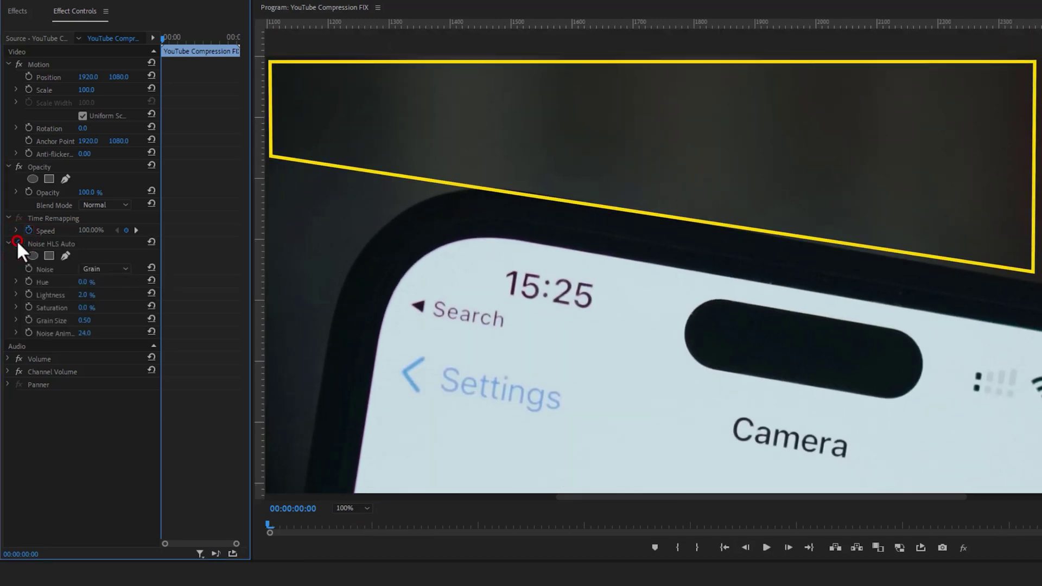
{"action": "left_click", "coordinate": [18, 244]}
- Fit the frame in the monitor and apply Dehancer Pro v1.3 to the clip
{"action": "left_click", "coordinate": [362, 507]}
{"action": "left_click", "coordinate": [362, 517]}
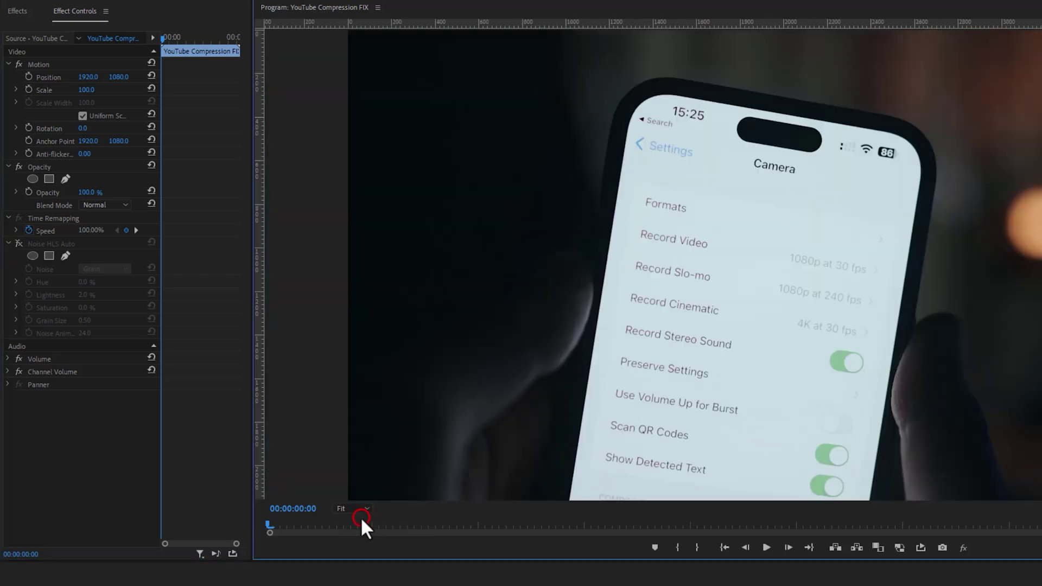
{"action": "left_click", "coordinate": [24, 12]}
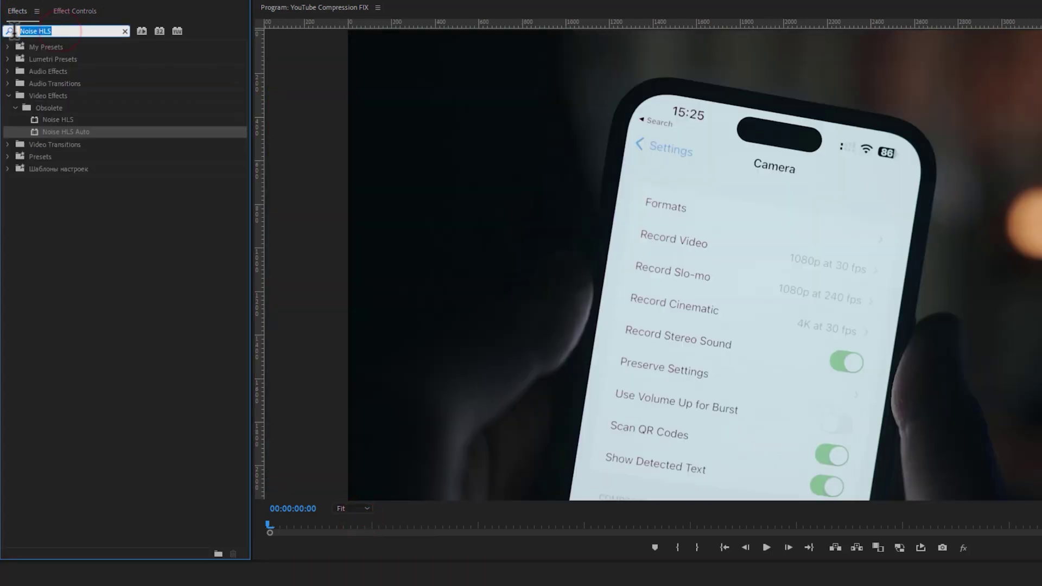
{"action": "type", "text": "Dehan"}
{"action": "left_click_drag", "start_coordinate": [96, 118], "coordinate": [118, 585]}
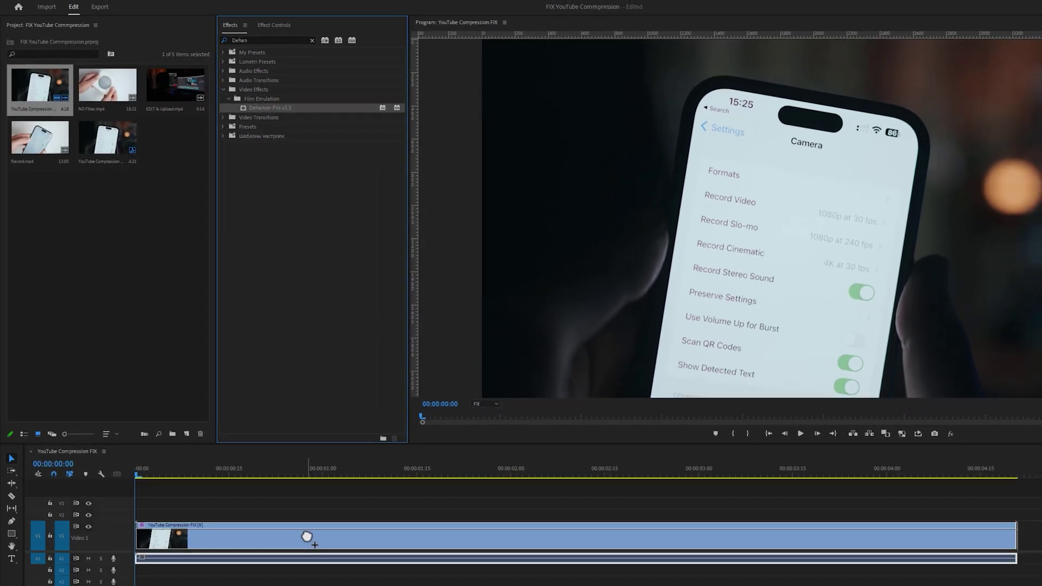
{"action": "left_click_drag", "start_coordinate": [306, 537], "coordinate": [306, 538]}
- Enable Dehancer's Film Grain and inspect the frame at 100% zoom
{"action": "left_click", "coordinate": [274, 25]}
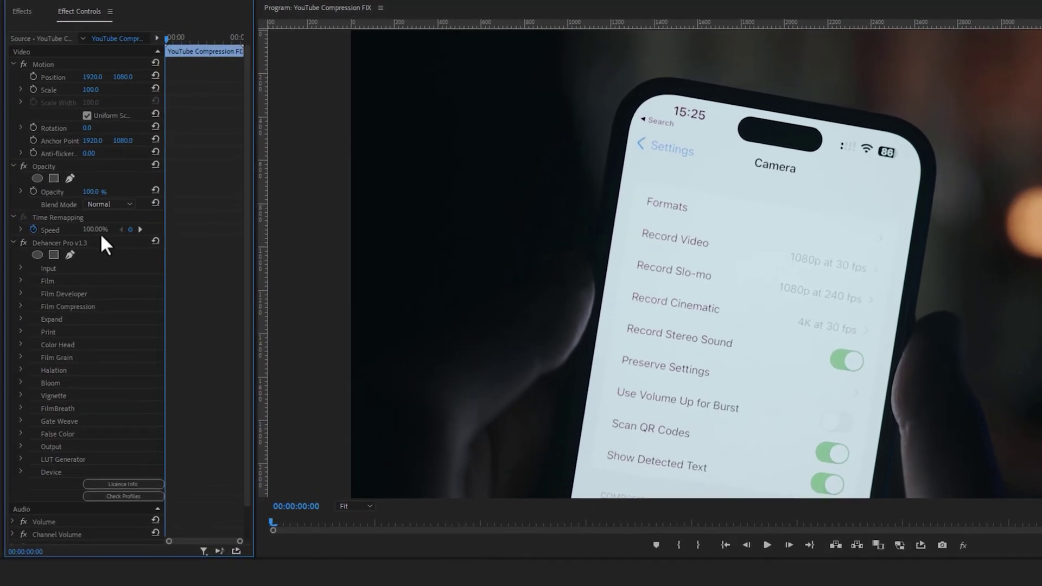
{"action": "left_click", "coordinate": [101, 244]}
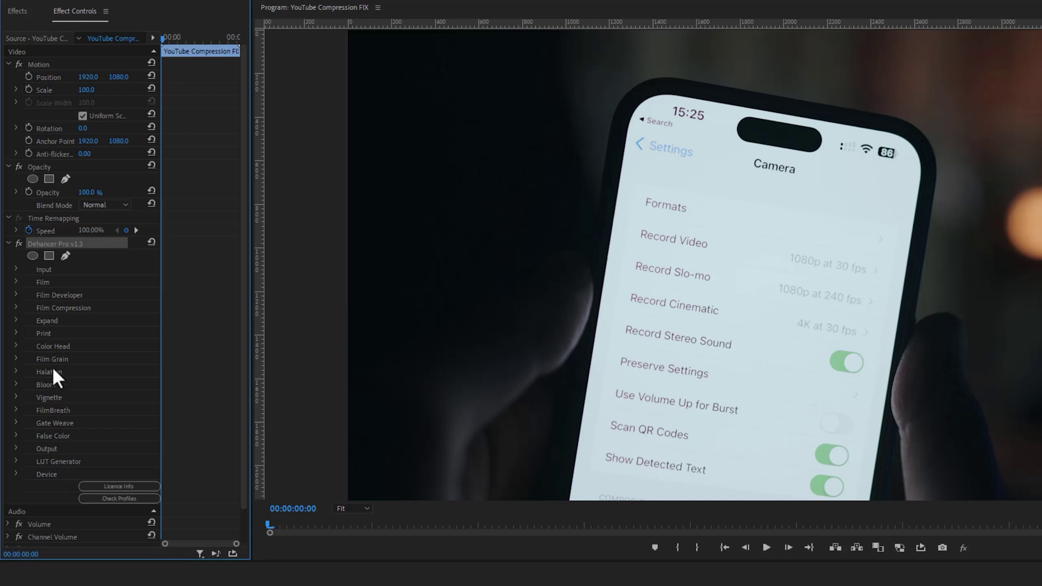
{"action": "left_click", "coordinate": [16, 359]}
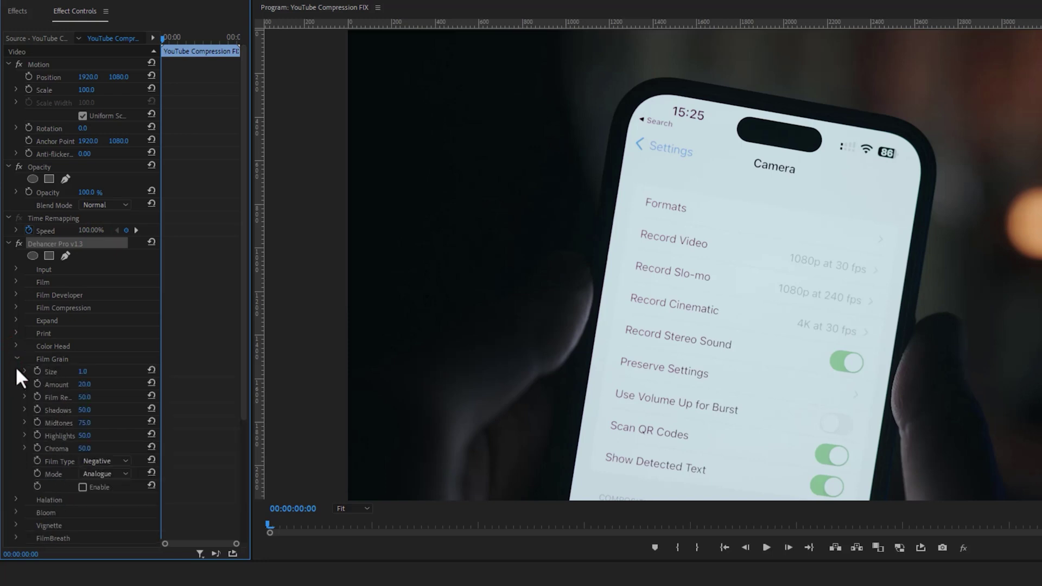
{"action": "left_click", "coordinate": [82, 487]}
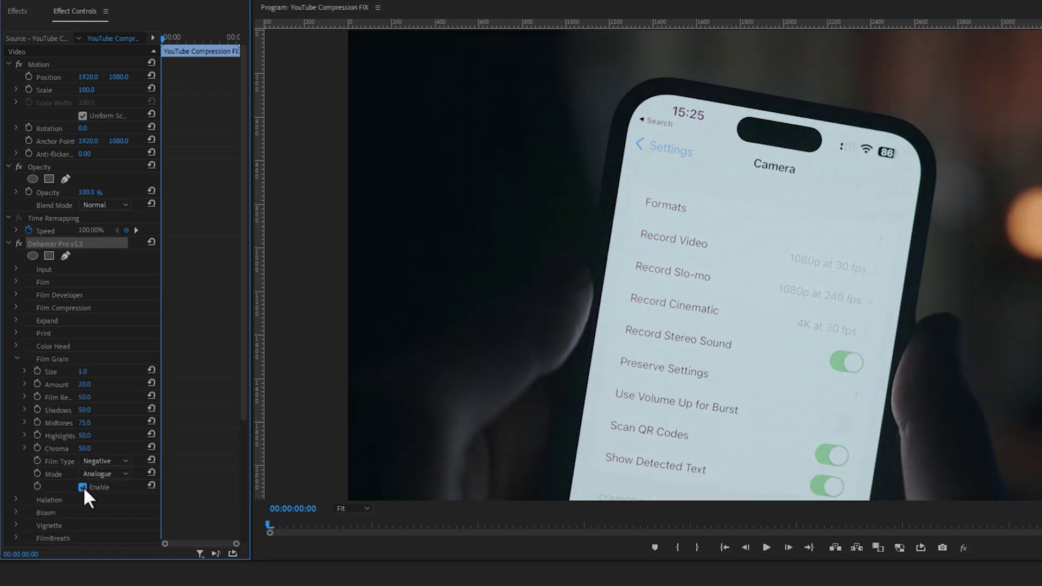
{"action": "left_click", "coordinate": [361, 582]}
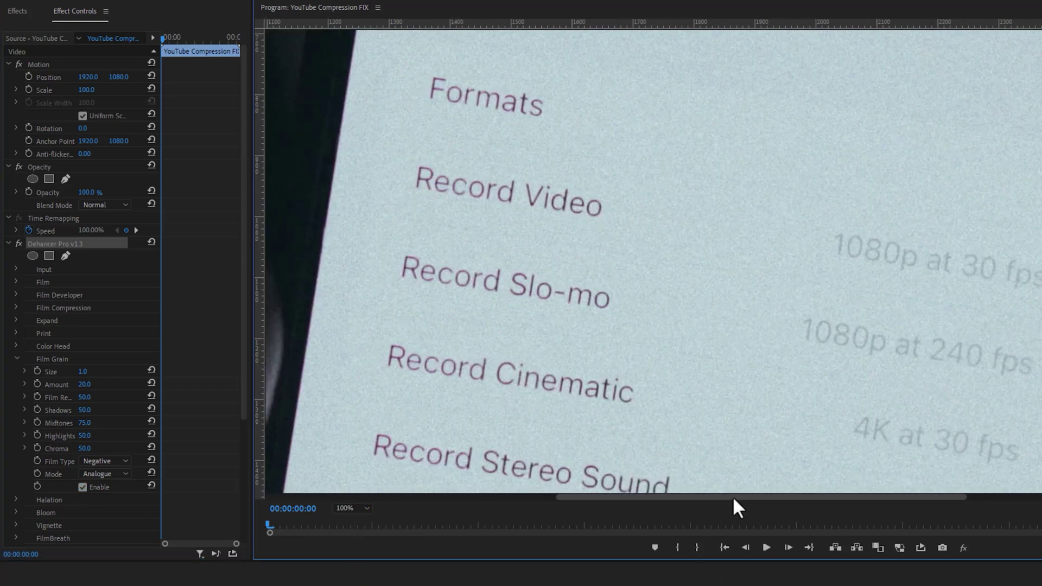
{"action": "left_click_drag", "start_coordinate": [733, 496], "coordinate": [1036, 496]}
{"action": "scroll", "coordinate": [648, 260], "scroll_direction": "up", "scroll_amount": 3}
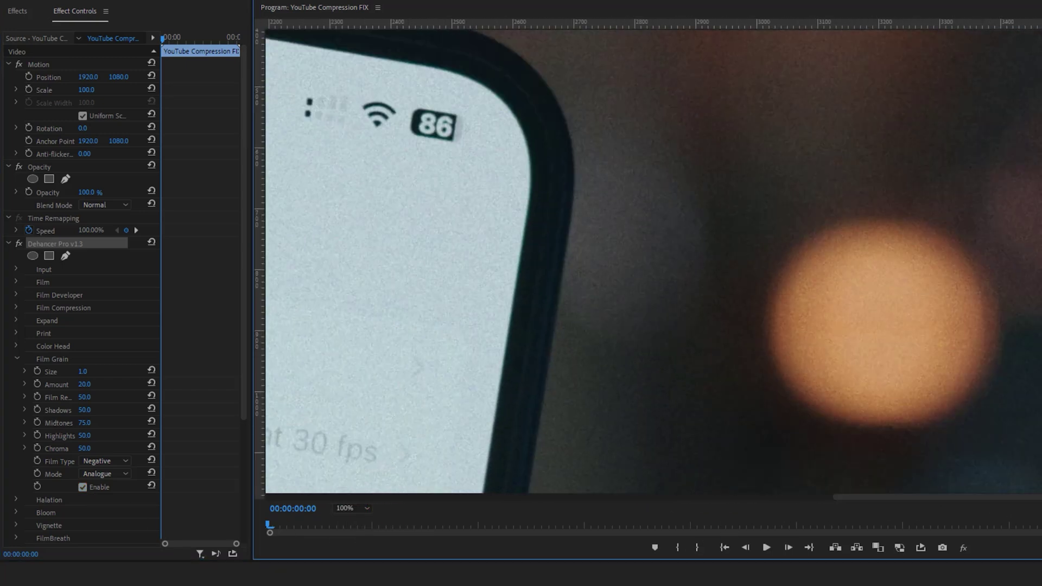
{"action": "scroll", "coordinate": [648, 259], "scroll_direction": "up", "scroll_amount": 5}
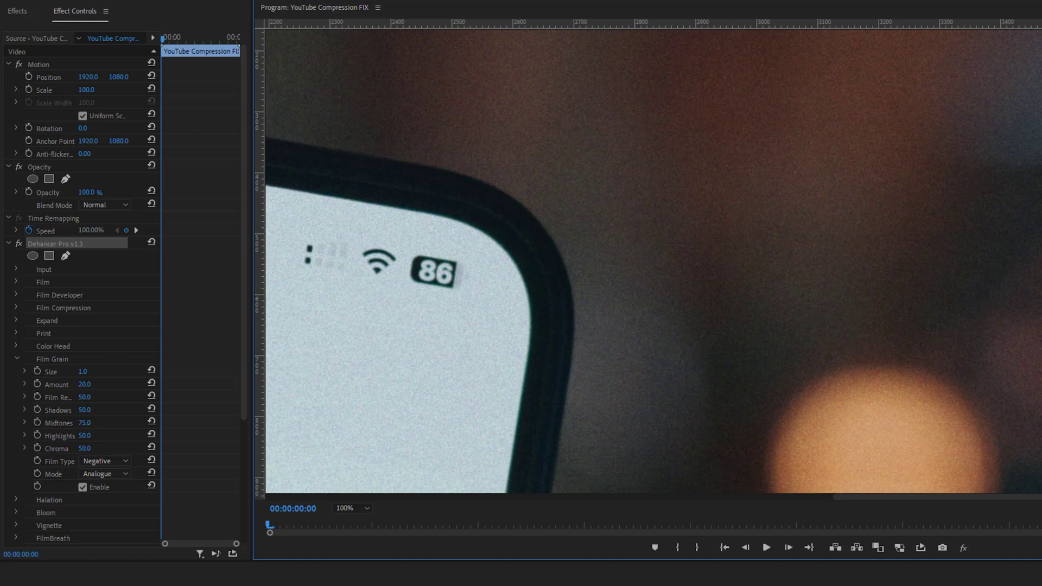
- Set the Film Grain Amount to 5 and the film type to Positive
{"action": "left_click", "coordinate": [84, 384]}
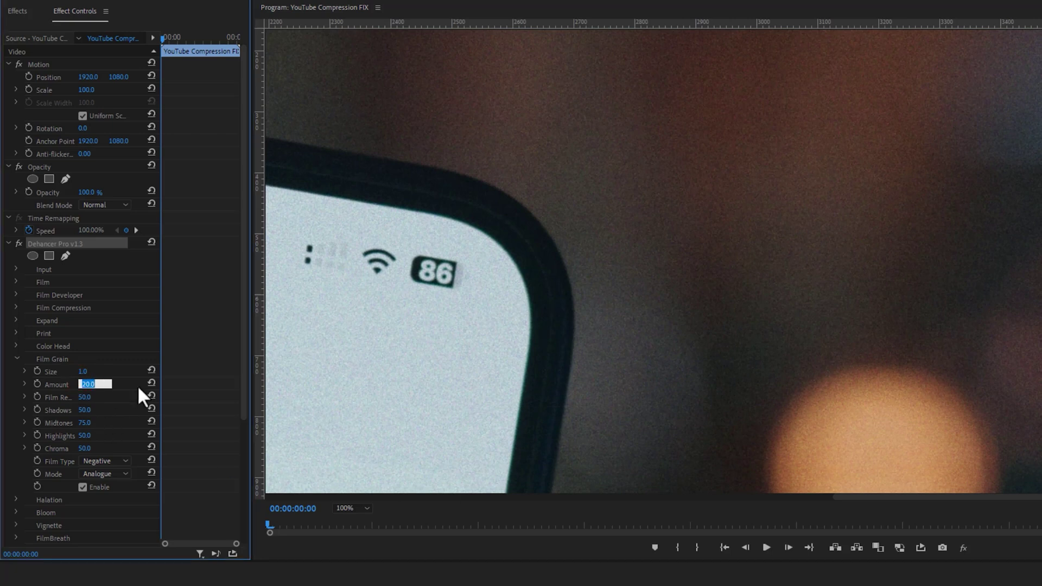
{"action": "type", "text": "5"}
{"action": "key", "text": "Return"}
{"action": "left_click", "coordinate": [122, 460]}
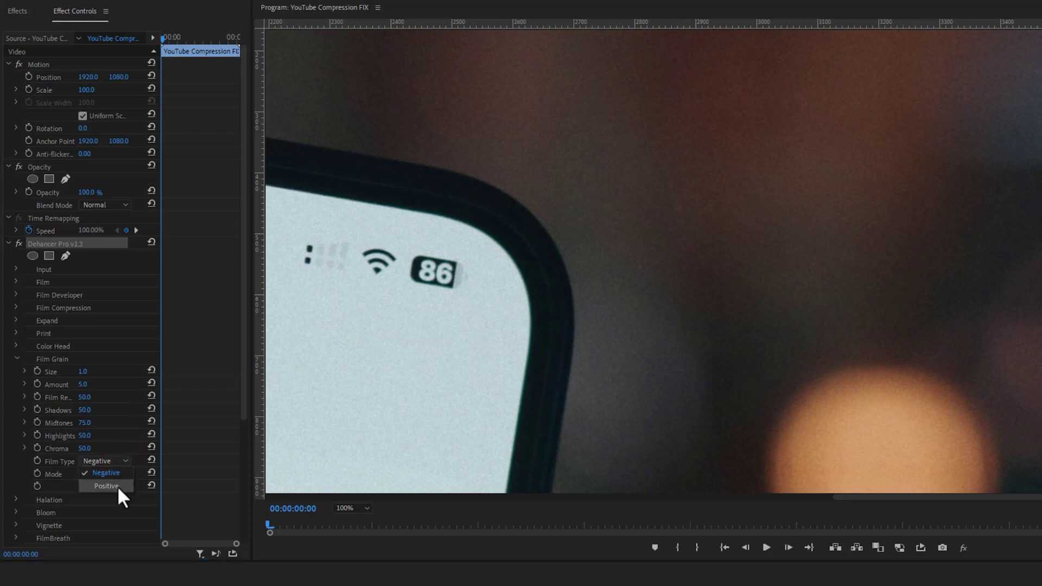
{"action": "left_click", "coordinate": [118, 486]}
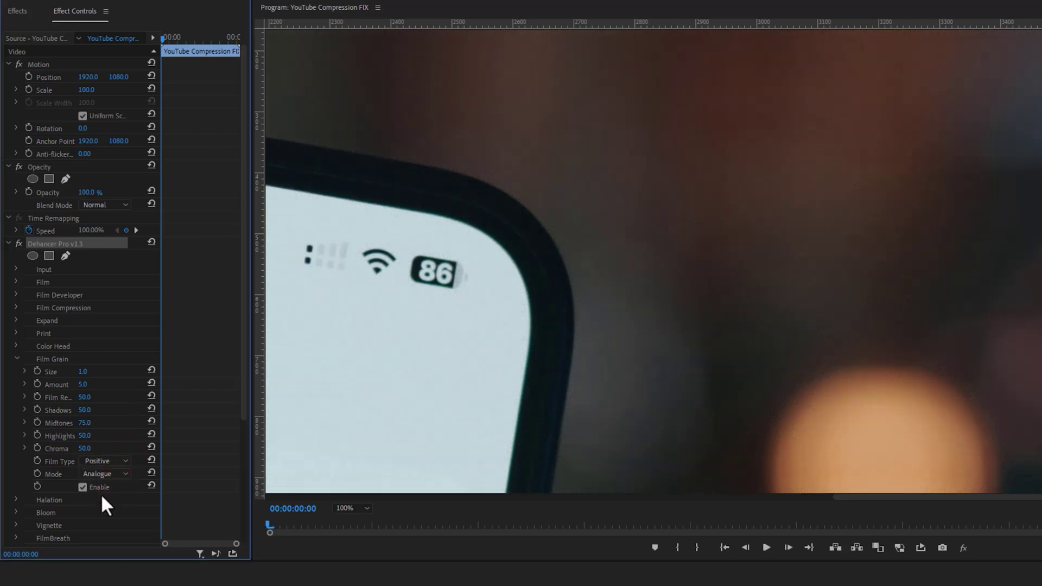
{"action": "left_click", "coordinate": [82, 487]}
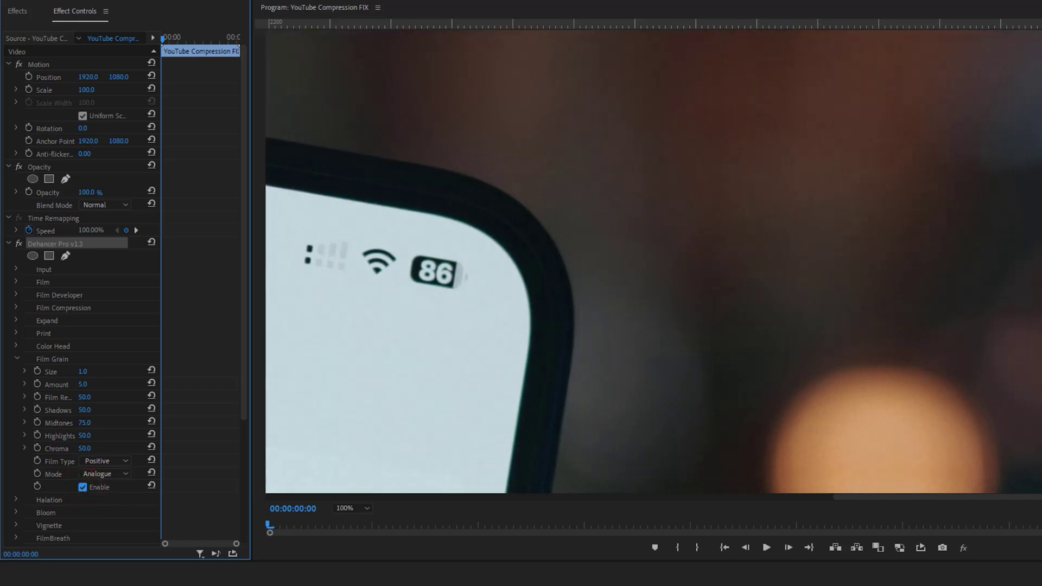
- Play the sequence to preview the grain, then fit the monitor view
{"action": "key", "text": "space"}
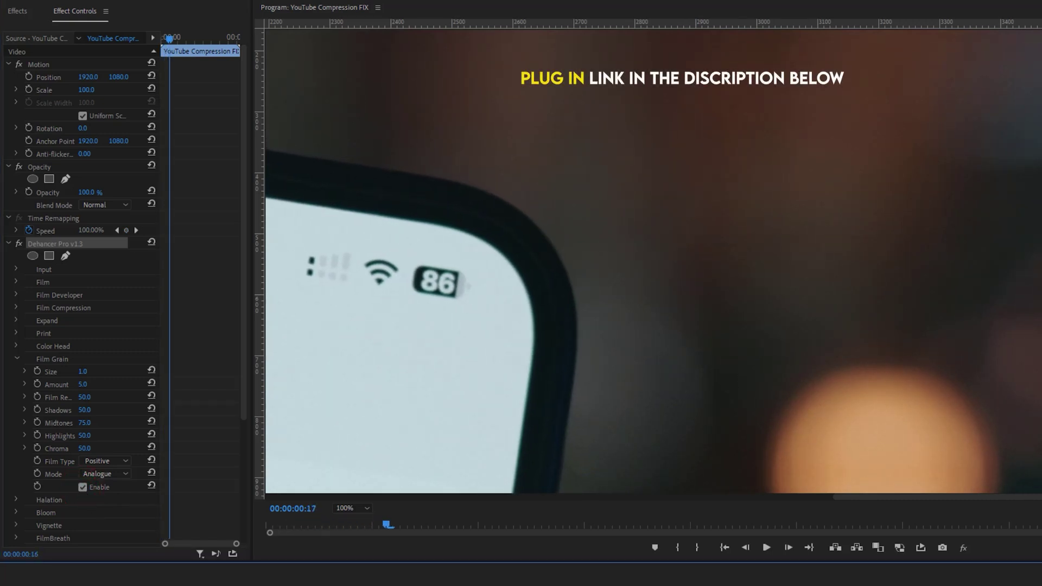
{"action": "key", "text": "j"}
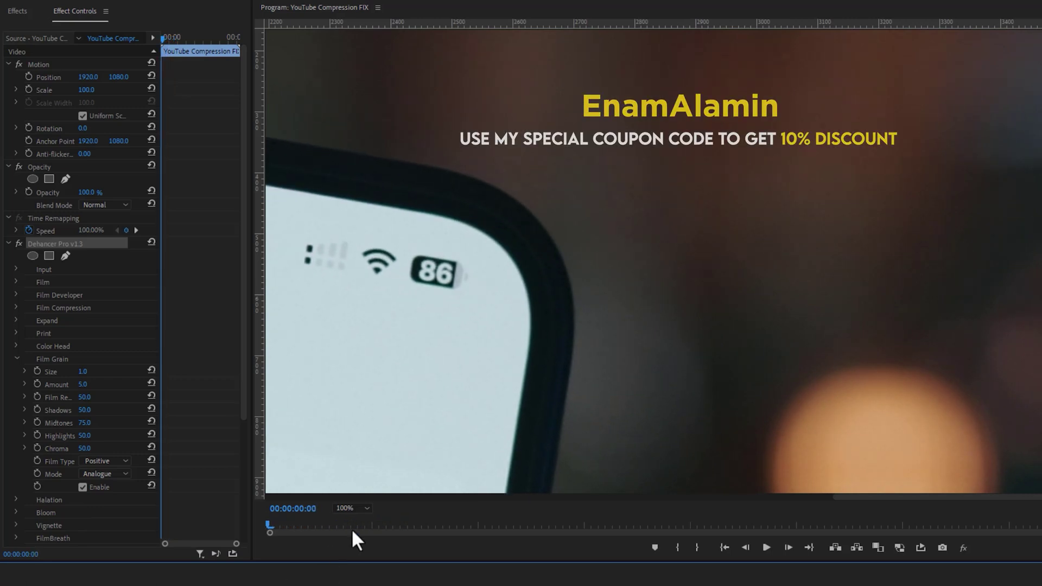
{"action": "left_click", "coordinate": [366, 509]}
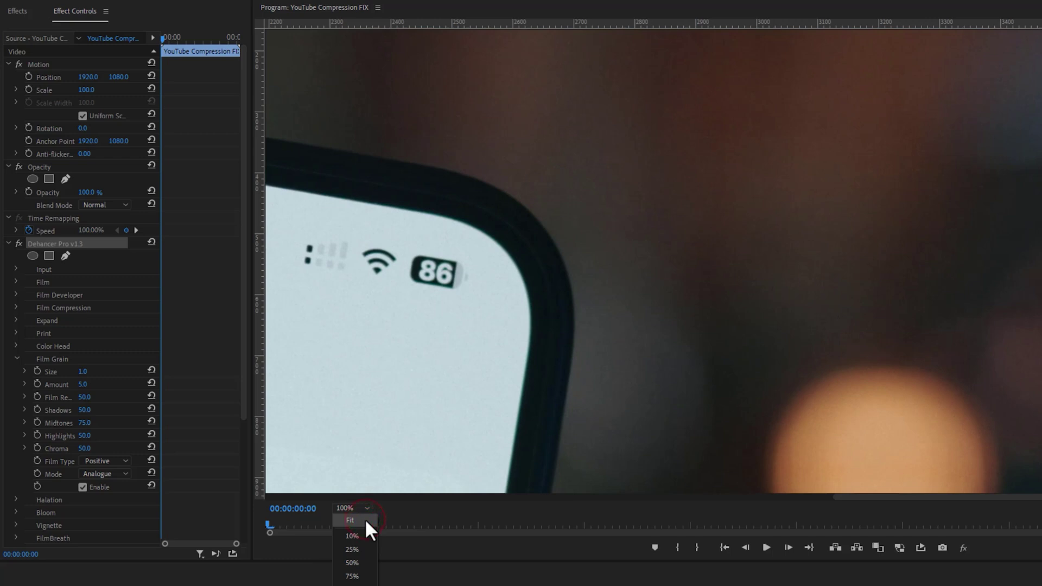
{"action": "left_click", "coordinate": [365, 519]}
- Enable Dehancer's Film stage with an Agfa film stock profile
{"action": "left_click", "coordinate": [15, 359]}
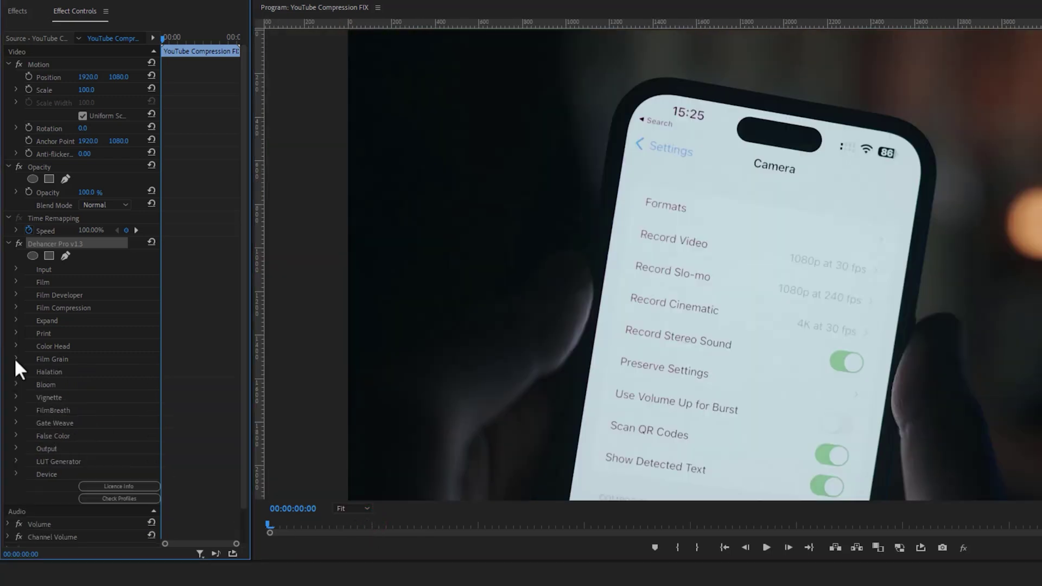
{"action": "left_click", "coordinate": [15, 281]}
{"action": "left_click", "coordinate": [125, 294]}
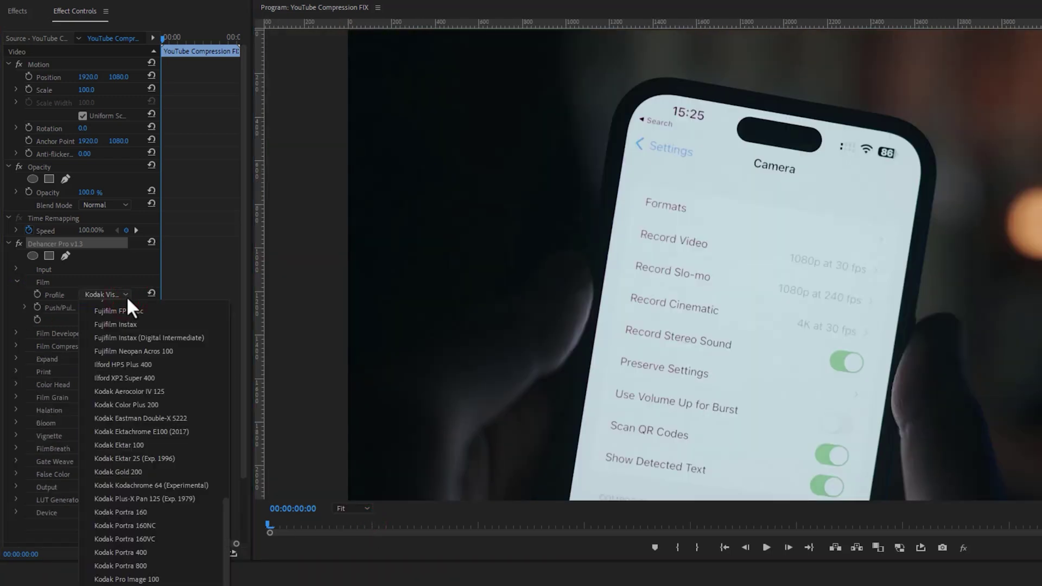
{"action": "scroll", "coordinate": [163, 380], "scroll_direction": "up", "scroll_amount": 5}
{"action": "left_click", "coordinate": [165, 336]}
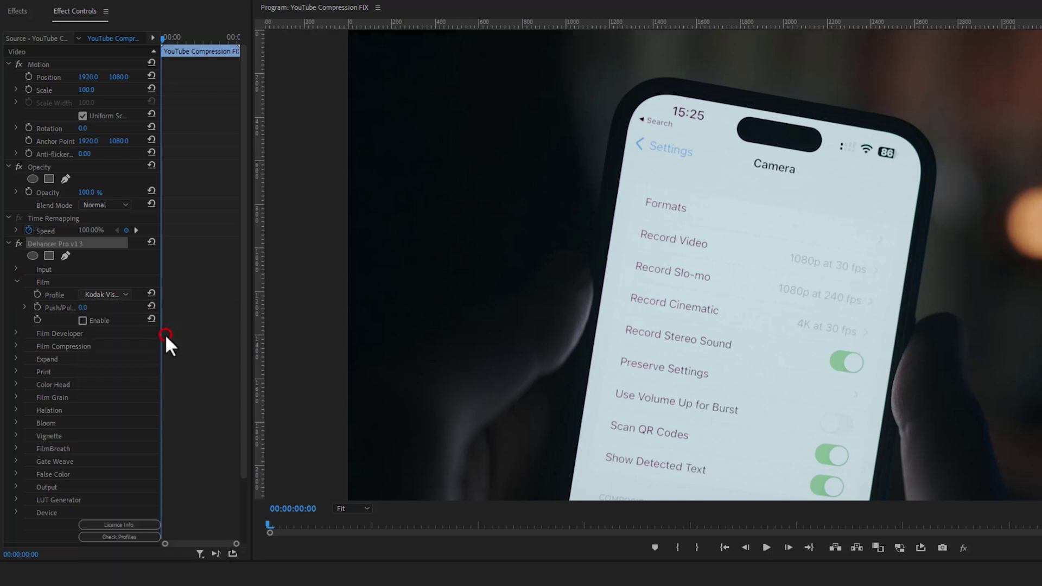
{"action": "left_click", "coordinate": [83, 321]}
- Enable Halation and expand the Bloom settings
{"action": "left_click", "coordinate": [16, 410]}
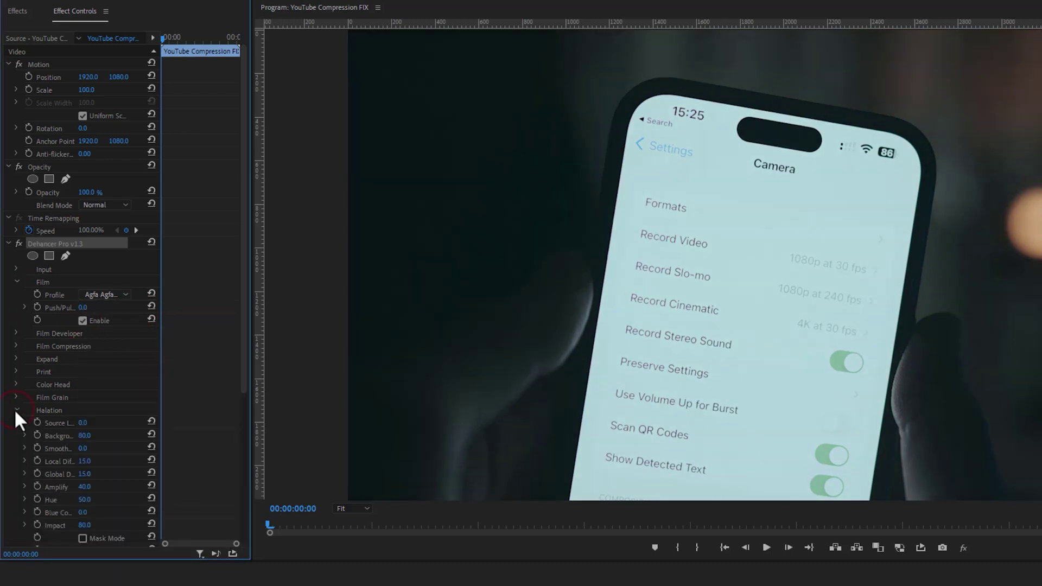
{"action": "scroll", "coordinate": [94, 512], "scroll_direction": "down", "scroll_amount": 1}
{"action": "left_click", "coordinate": [83, 514]}
{"action": "scroll", "coordinate": [83, 516], "scroll_direction": "down", "scroll_amount": 1}
{"action": "left_click", "coordinate": [15, 490]}
{"action": "scroll", "coordinate": [87, 396], "scroll_direction": "down", "scroll_amount": 7}
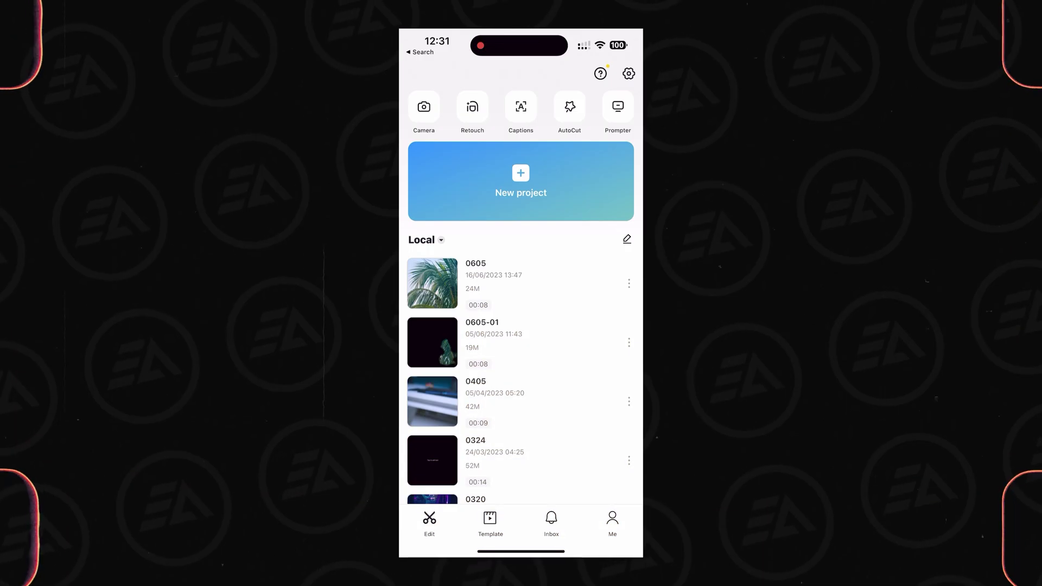
- Start a CapCut project with the dark phone clip
{"action": "left_click", "coordinate": [521, 181]}
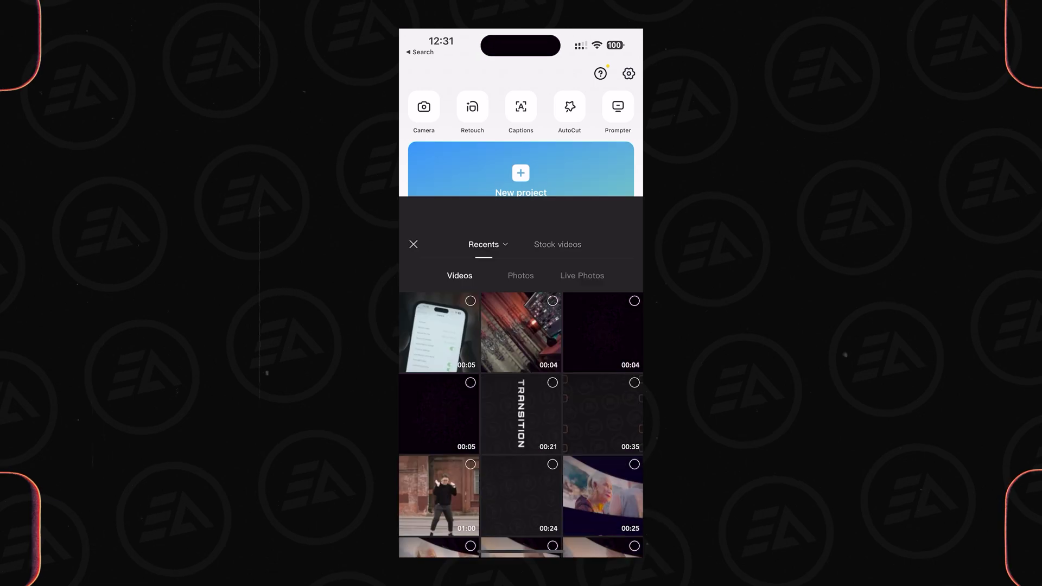
{"action": "left_click", "coordinate": [439, 164]}
{"action": "left_click", "coordinate": [613, 520]}
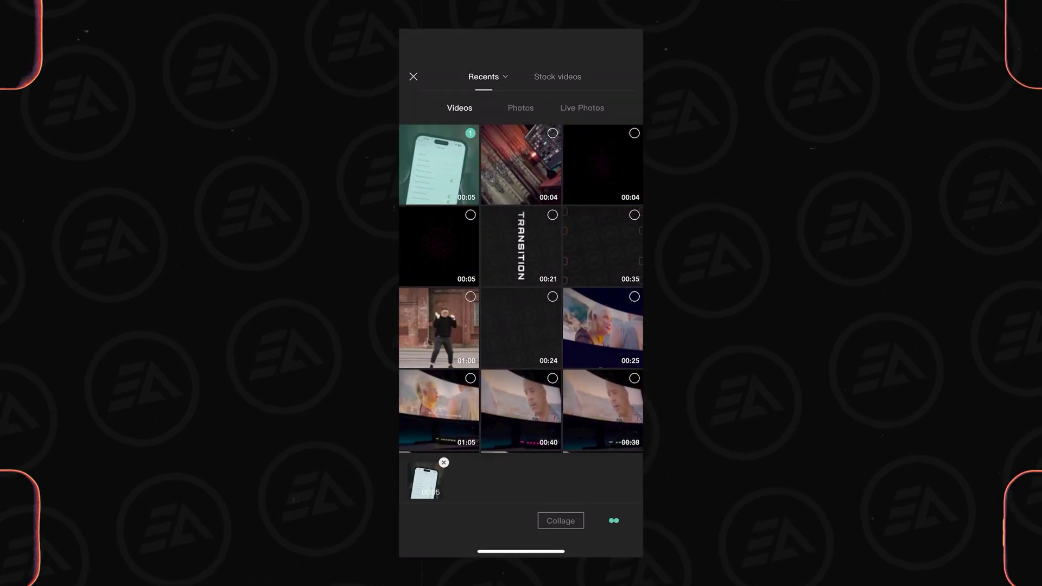
- Add a slight Grain adjustment to the clip and apply it
{"action": "left_click_drag", "start_coordinate": [542, 520], "coordinate": [531, 520]}
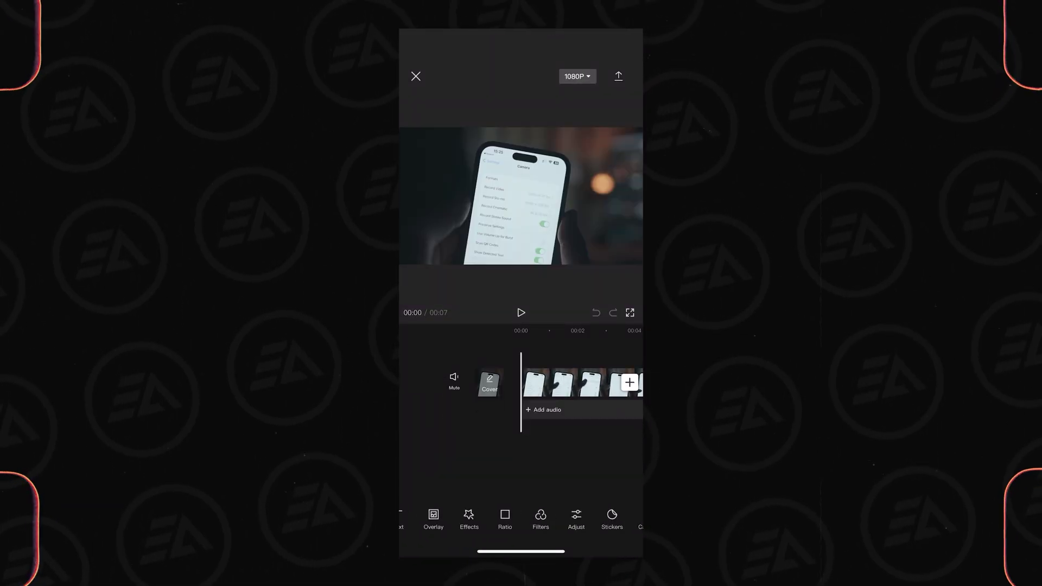
{"action": "left_click", "coordinate": [576, 518]}
{"action": "left_click_drag", "start_coordinate": [597, 439], "coordinate": [327, 439]}
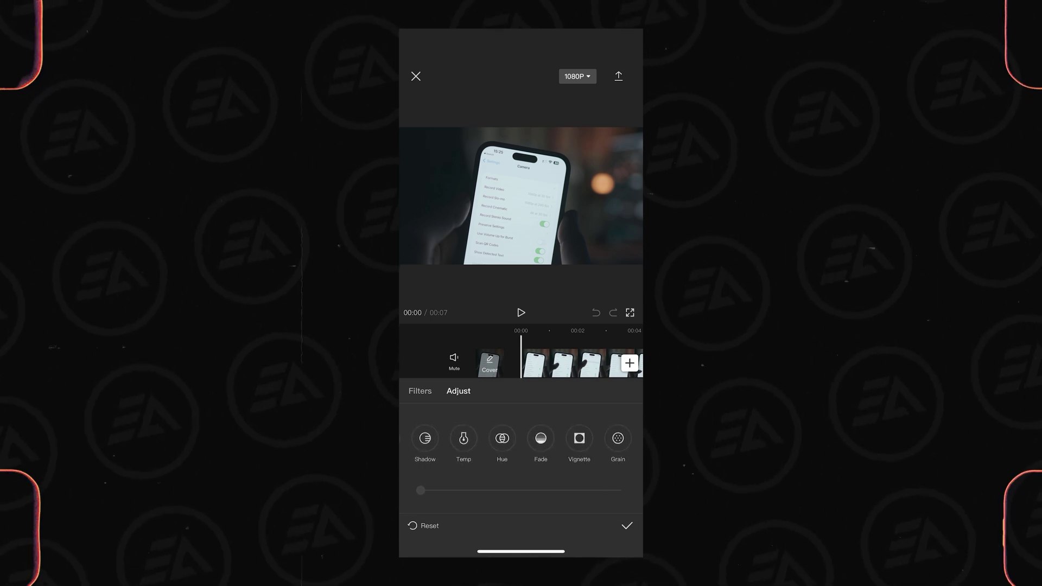
{"action": "left_click_drag", "start_coordinate": [421, 490], "coordinate": [428, 490]}
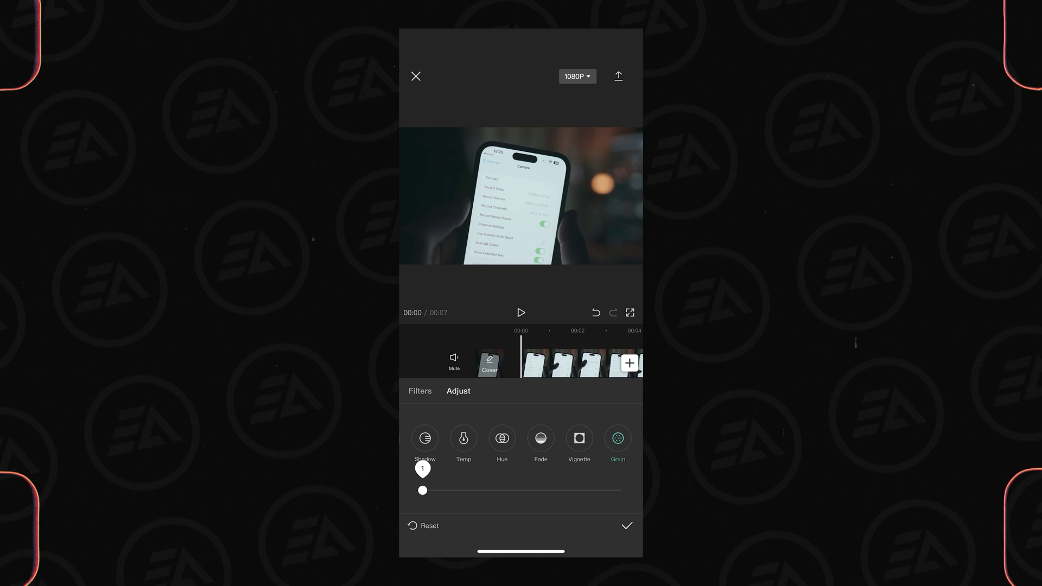
{"action": "left_click", "coordinate": [627, 525]}
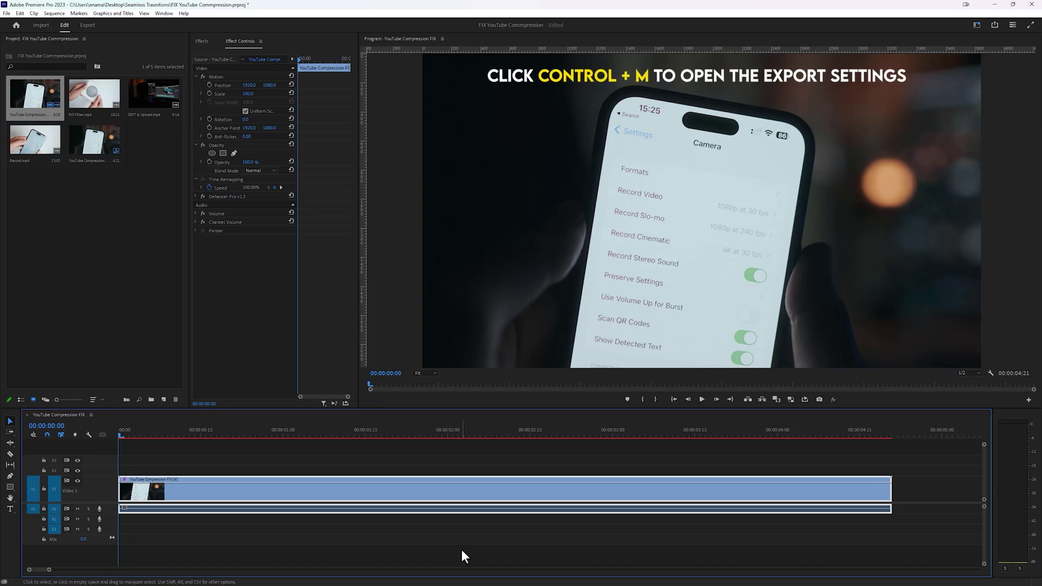
- Export as H.264 with a custom UHD 3840×2160 frame size
{"action": "key", "text": "ctrl+m"}
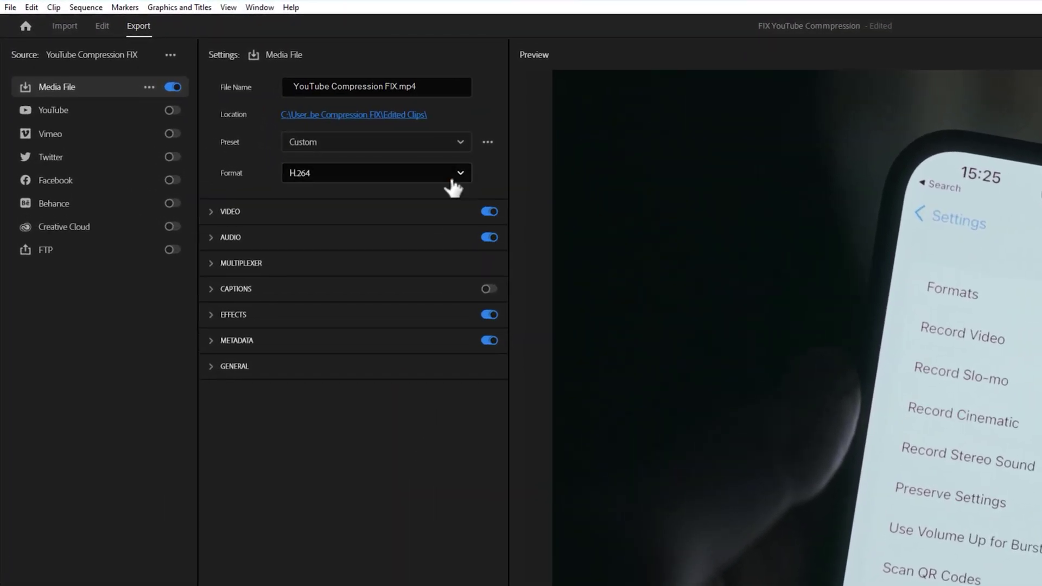
{"action": "left_click", "coordinate": [451, 182]}
{"action": "left_click", "coordinate": [342, 446]}
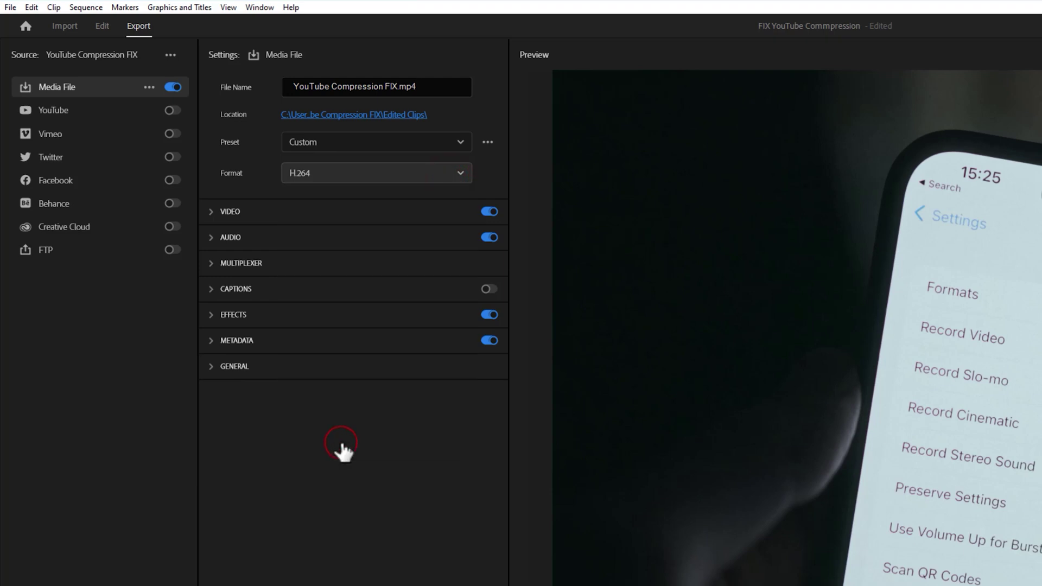
{"action": "left_click", "coordinate": [212, 212]}
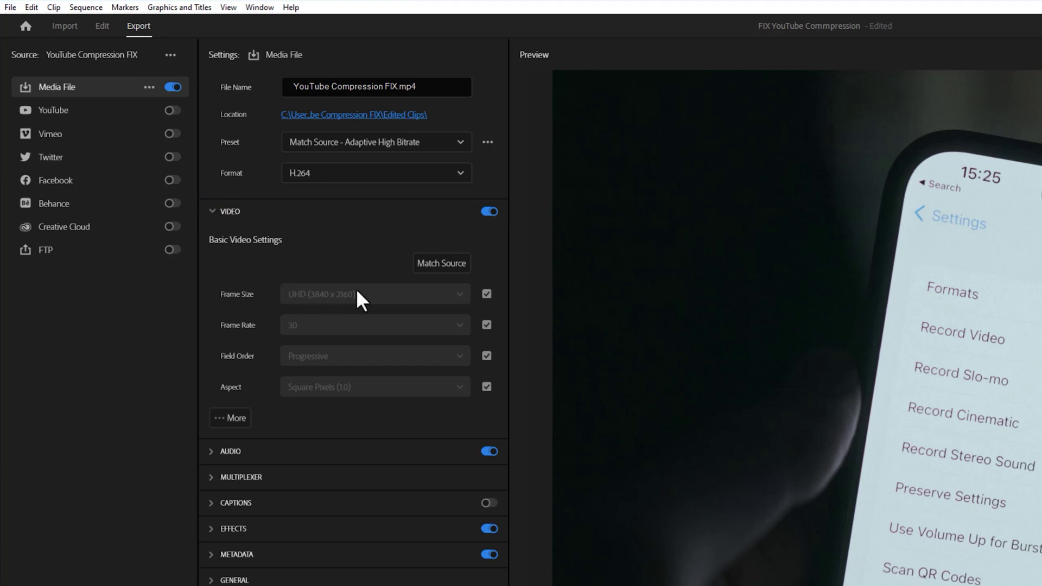
{"action": "left_click", "coordinate": [486, 294]}
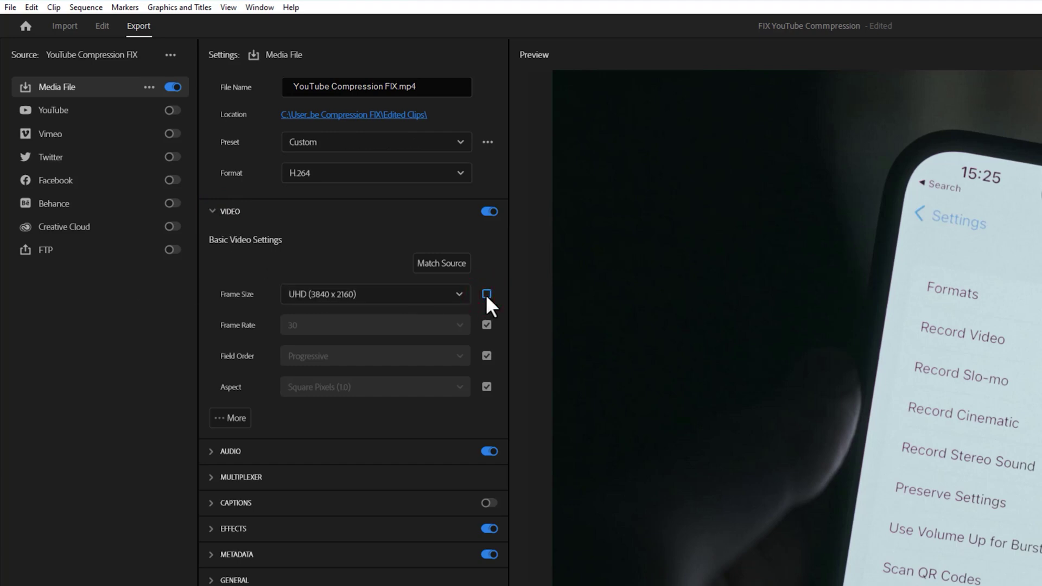
{"action": "left_click", "coordinate": [461, 297]}
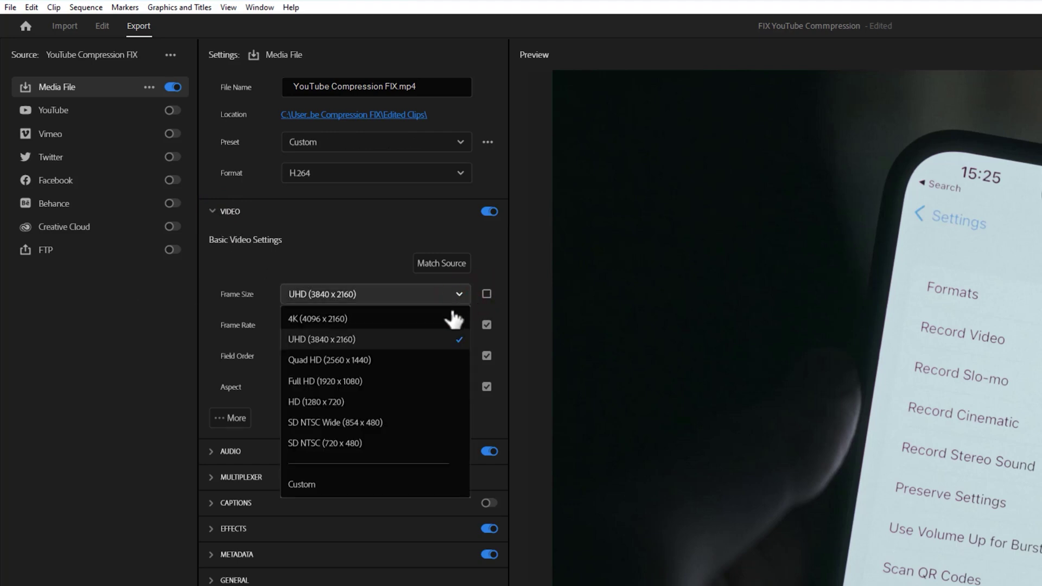
{"action": "left_click", "coordinate": [365, 485]}
{"action": "left_click", "coordinate": [299, 329]}
{"action": "left_click", "coordinate": [376, 325]}
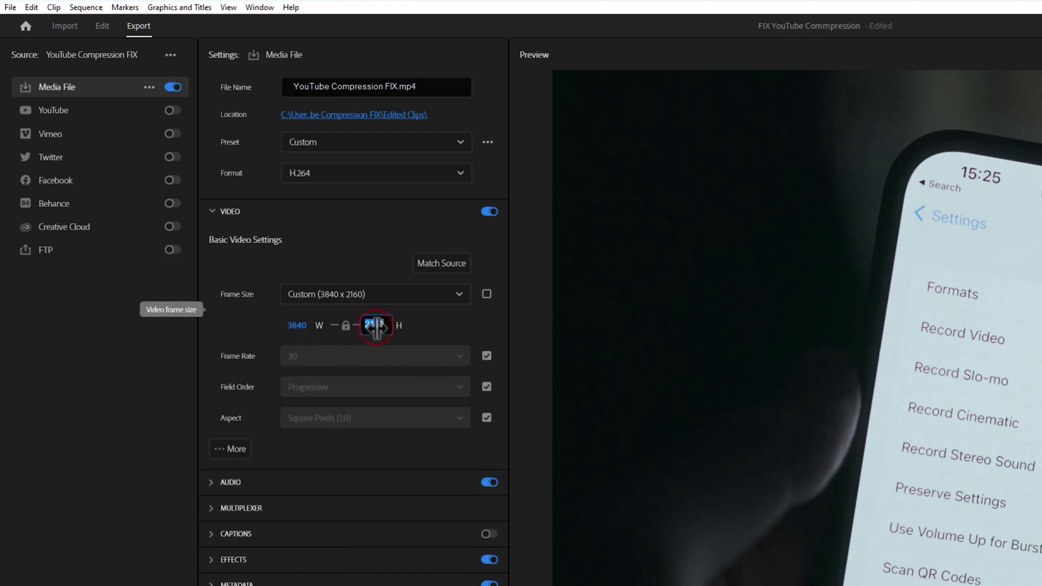
- Enable Render at Maximum Depth and Use Maximum Render Quality
{"action": "left_click", "coordinate": [236, 450]}
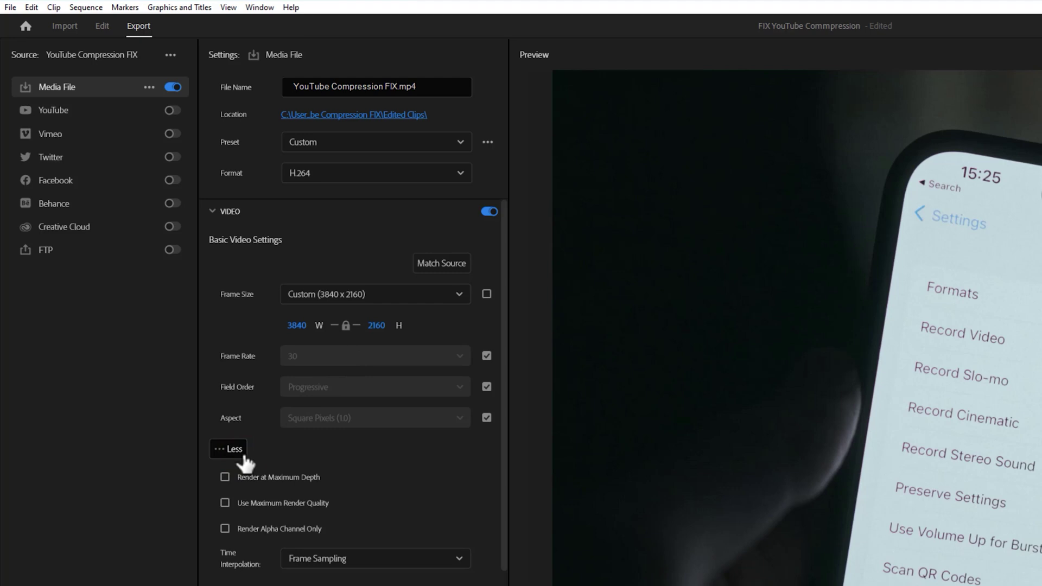
{"action": "left_click", "coordinate": [226, 477]}
{"action": "left_click", "coordinate": [225, 473]}
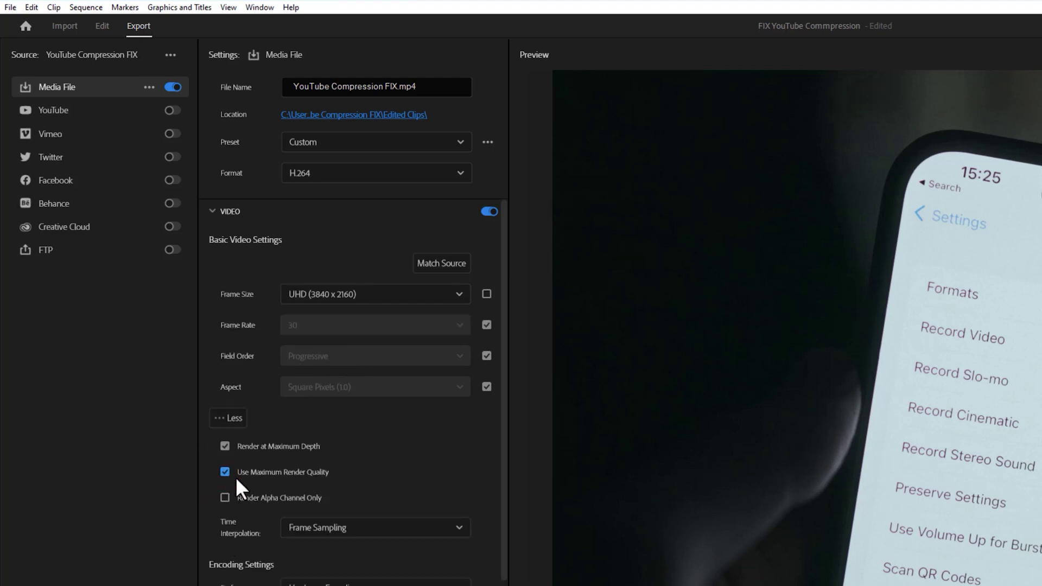
- Switch the export's bitrate encoding to CBR
{"action": "left_click_drag", "start_coordinate": [503, 322], "coordinate": [504, 584]}
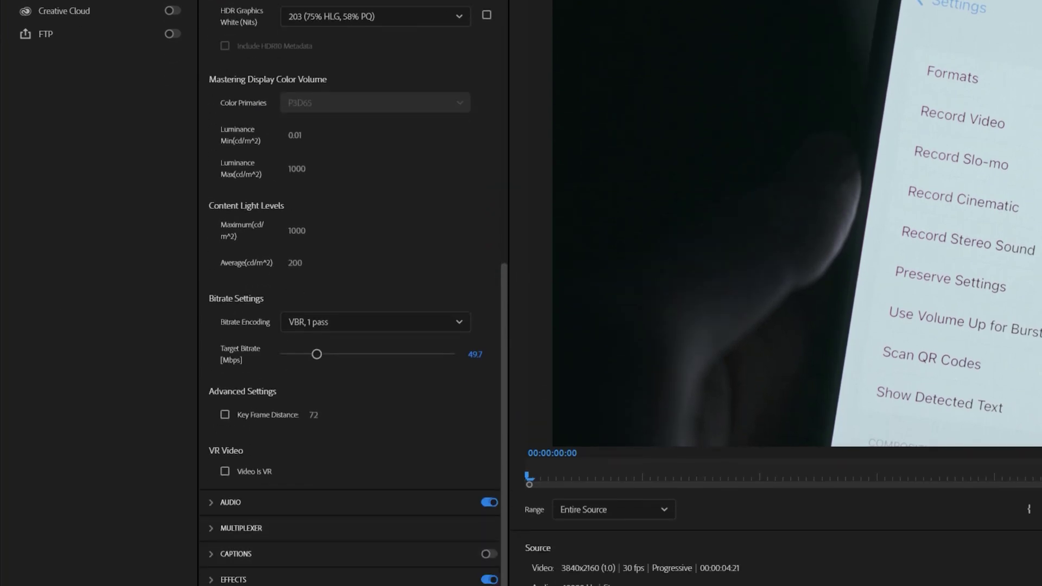
{"action": "left_click", "coordinate": [422, 324]}
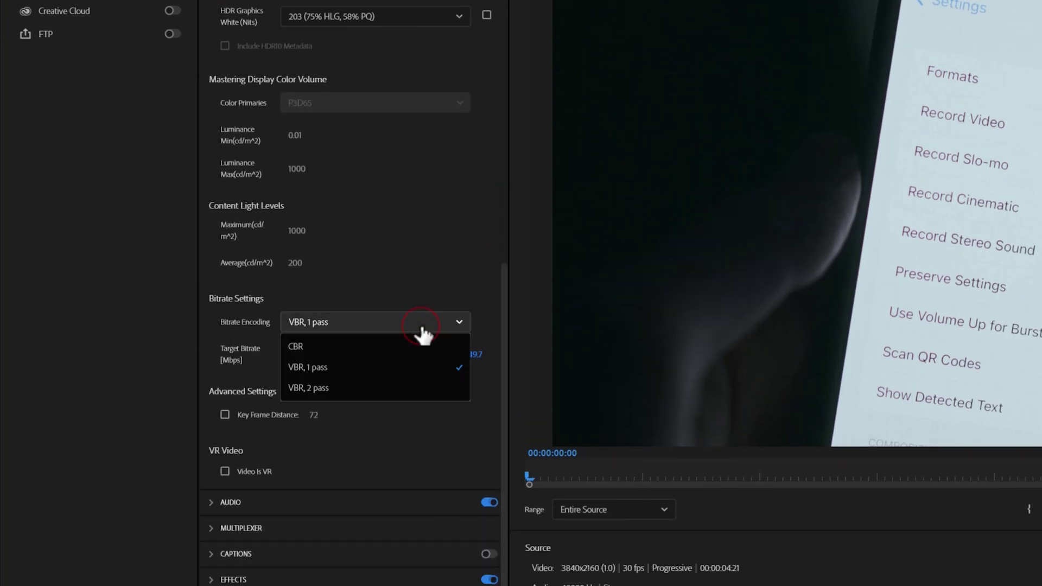
{"action": "left_click", "coordinate": [351, 347]}
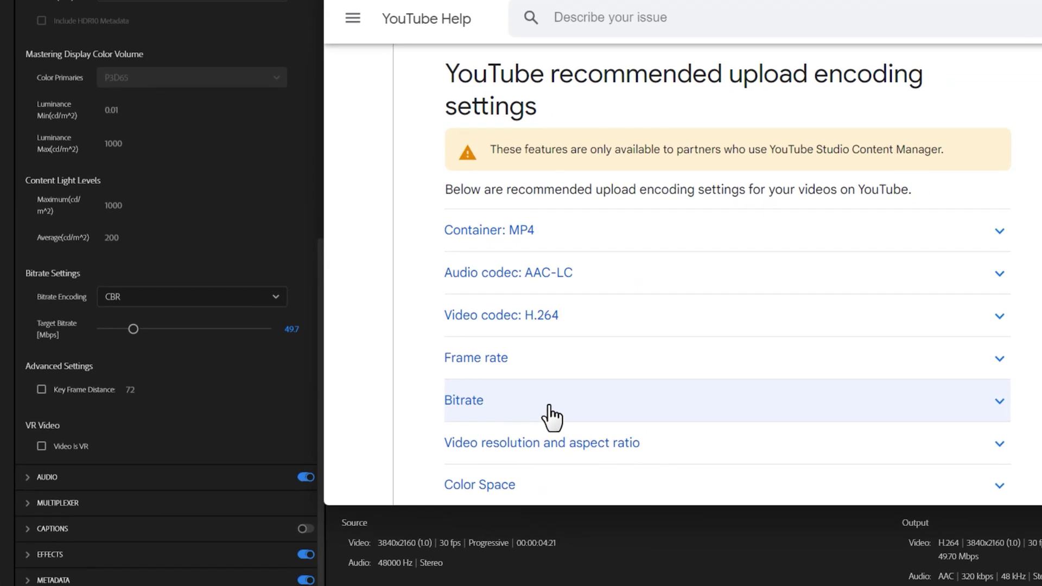
- Check YouTube's 35–45 Mbps recommendation for 2160p at 30 fps
{"action": "left_click", "coordinate": [569, 402]}
{"action": "scroll", "coordinate": [573, 412], "scroll_direction": "down", "scroll_amount": 5}
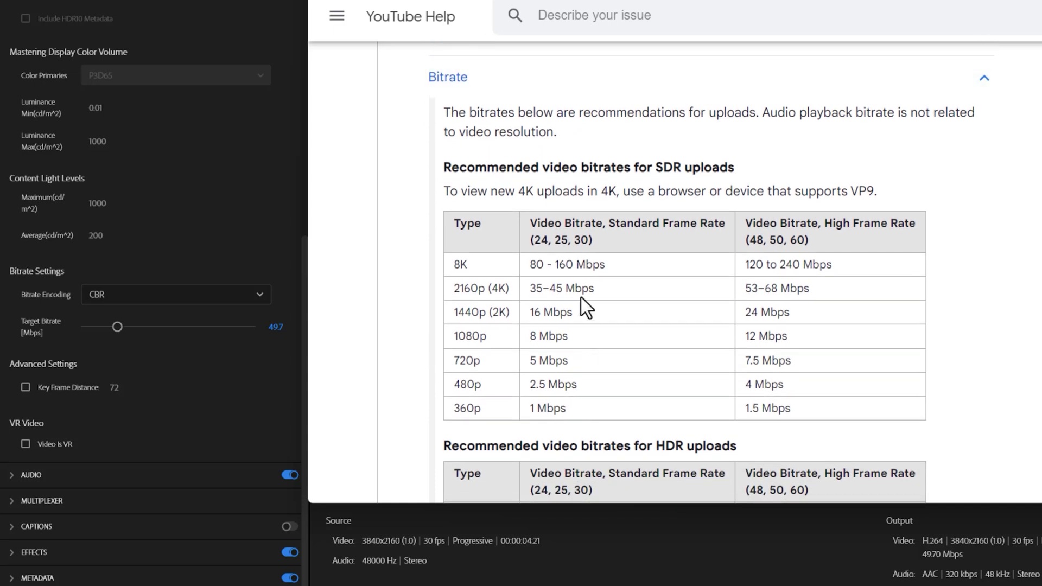
{"action": "left_click_drag", "start_coordinate": [588, 241], "coordinate": [577, 243]}
{"action": "left_click_drag", "start_coordinate": [512, 288], "coordinate": [452, 289]}
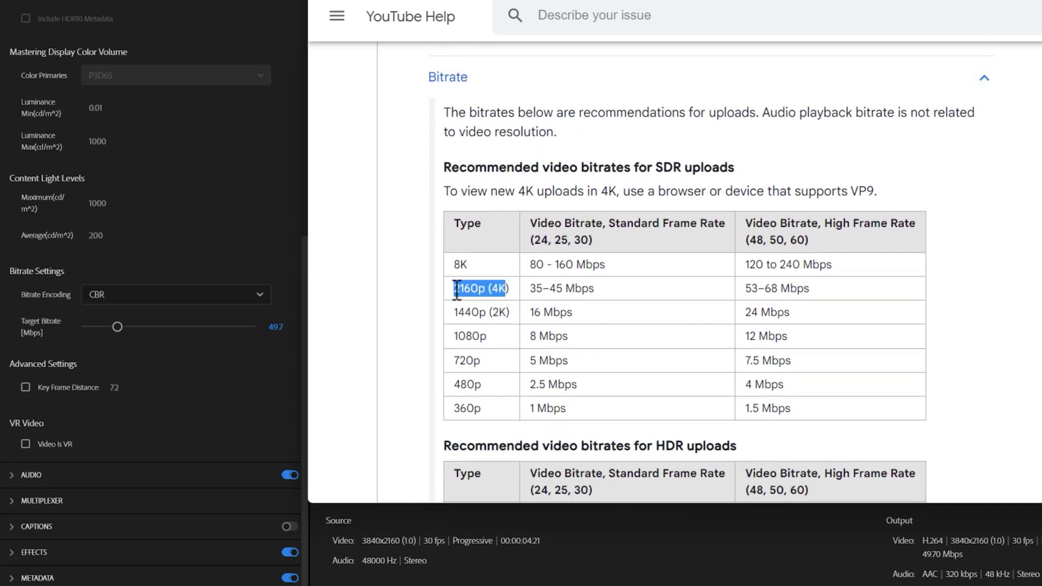
{"action": "left_click_drag", "start_coordinate": [564, 288], "coordinate": [521, 287]}
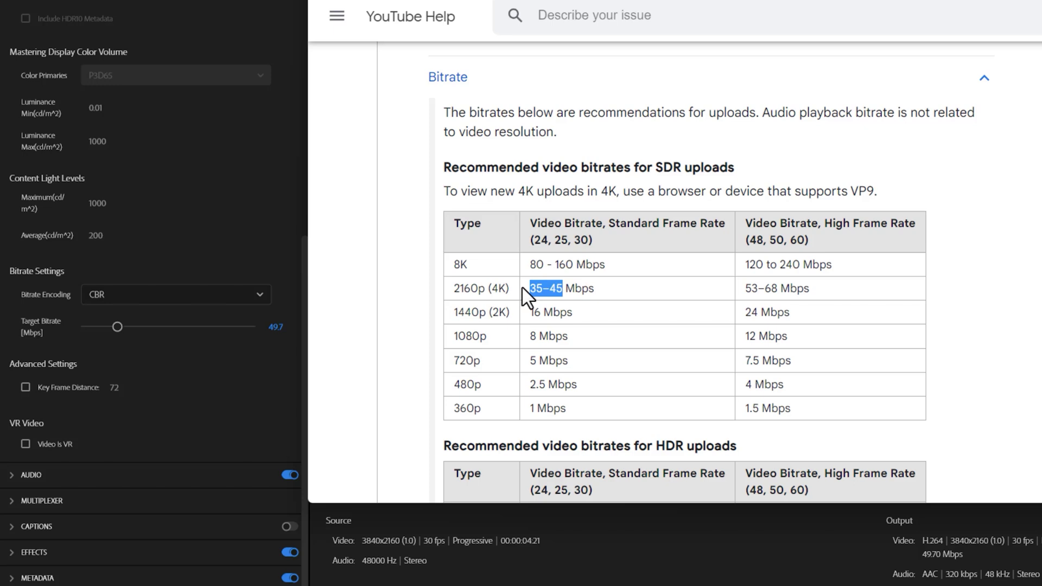
- Set the target bitrate to 90 Mbps
{"action": "left_click", "coordinate": [277, 330]}
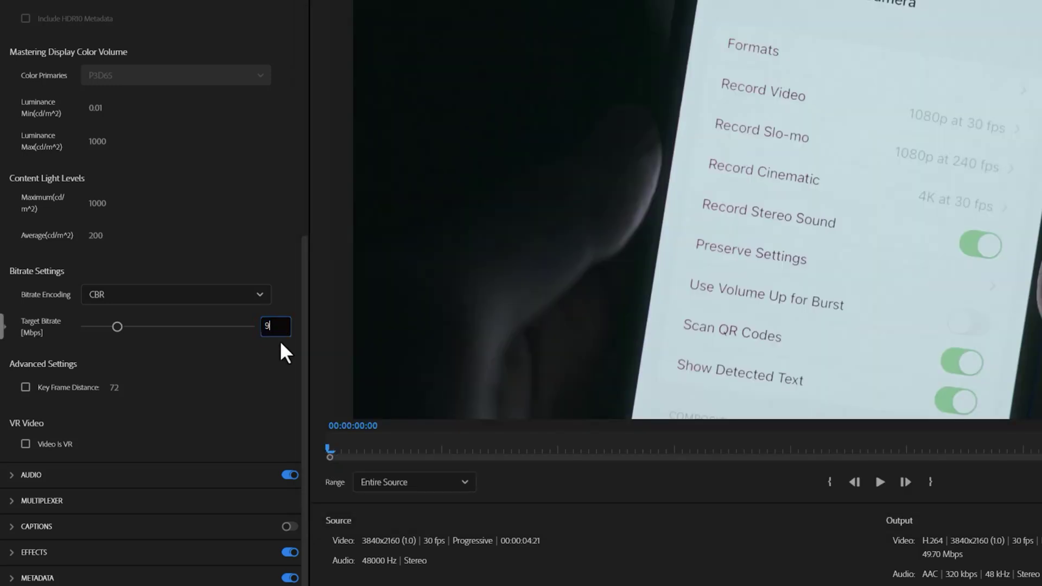
{"action": "type", "text": "90"}
{"action": "key", "text": "Return"}
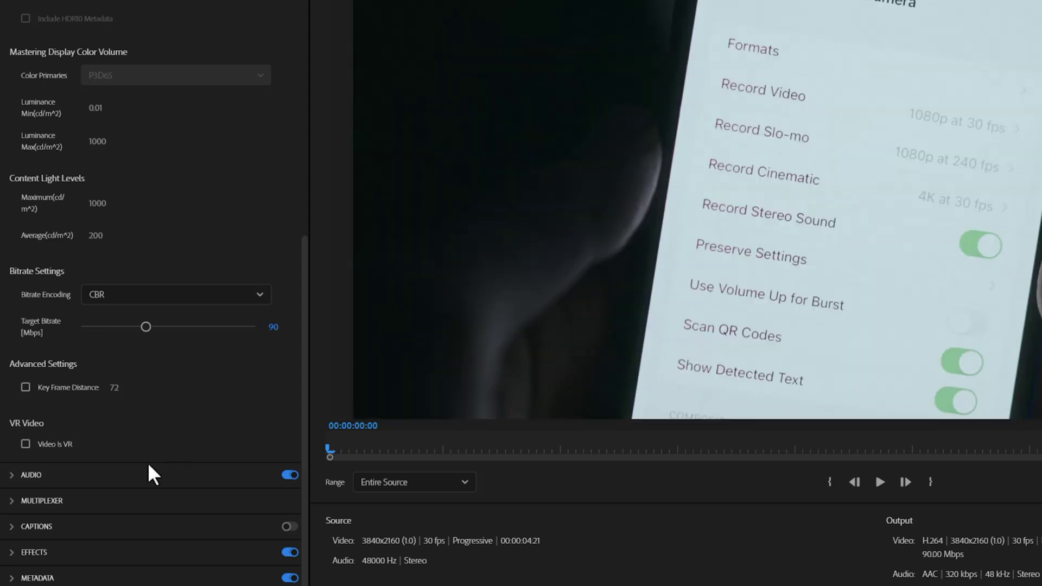
- Keep the audio at 48000 Hz and 320 kbps, then start the export
{"action": "left_click", "coordinate": [9, 486]}
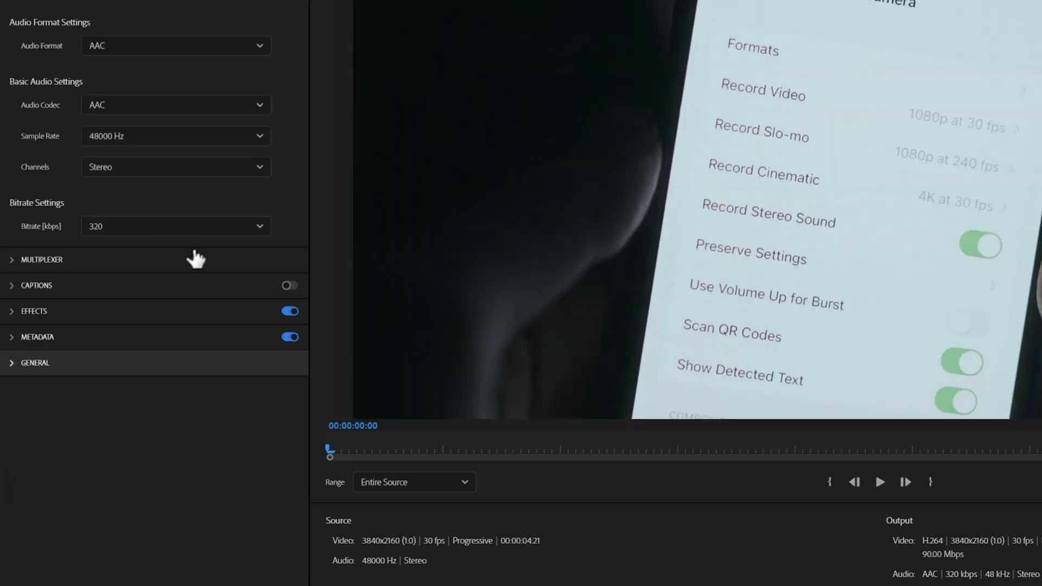
{"action": "left_click", "coordinate": [209, 136]}
{"action": "left_click", "coordinate": [134, 266]}
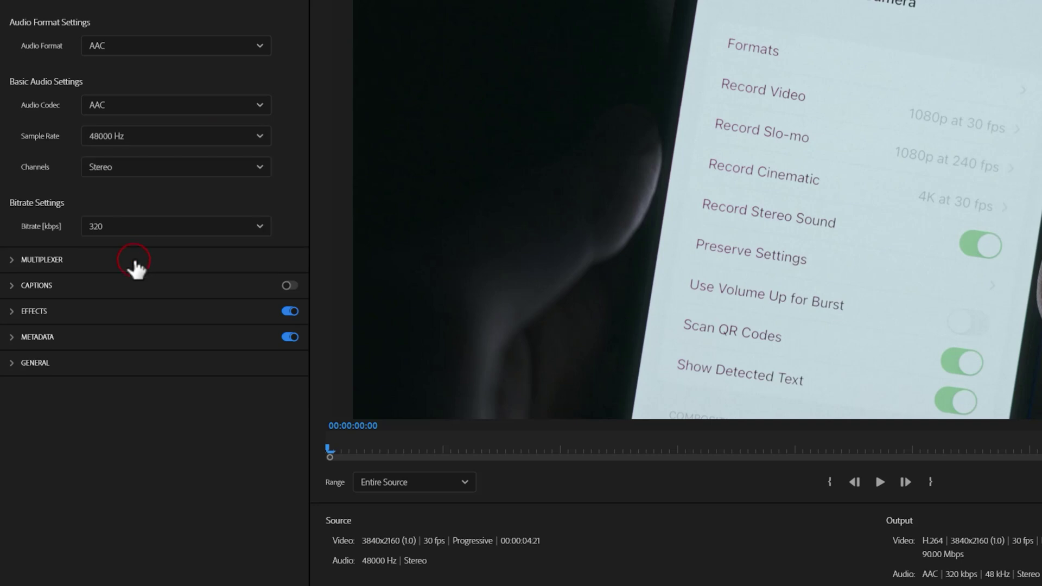
{"action": "left_click", "coordinate": [209, 228]}
{"action": "scroll", "coordinate": [123, 374], "scroll_direction": "down", "scroll_amount": 2}
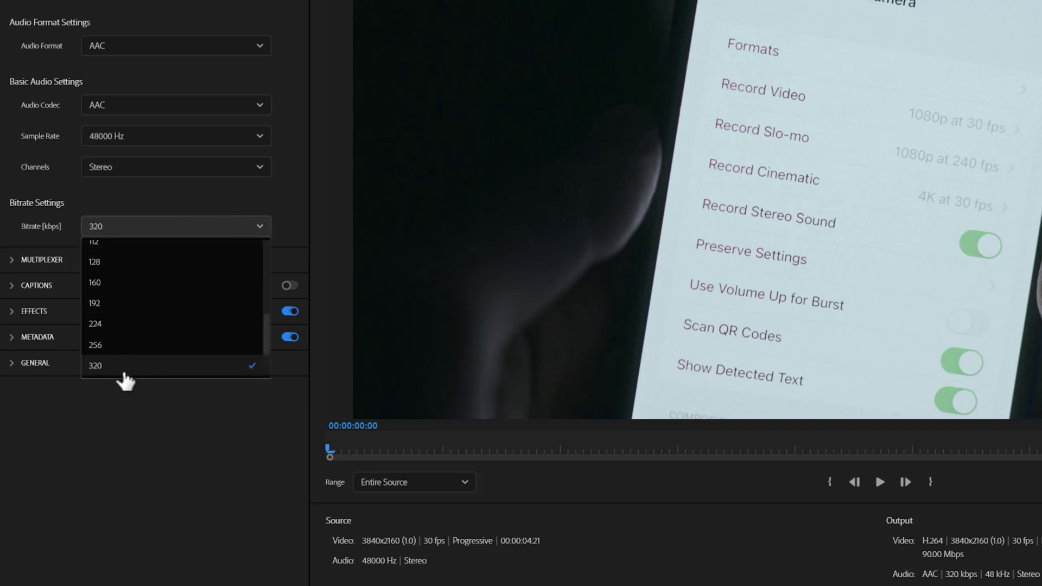
{"action": "left_click", "coordinate": [124, 373]}
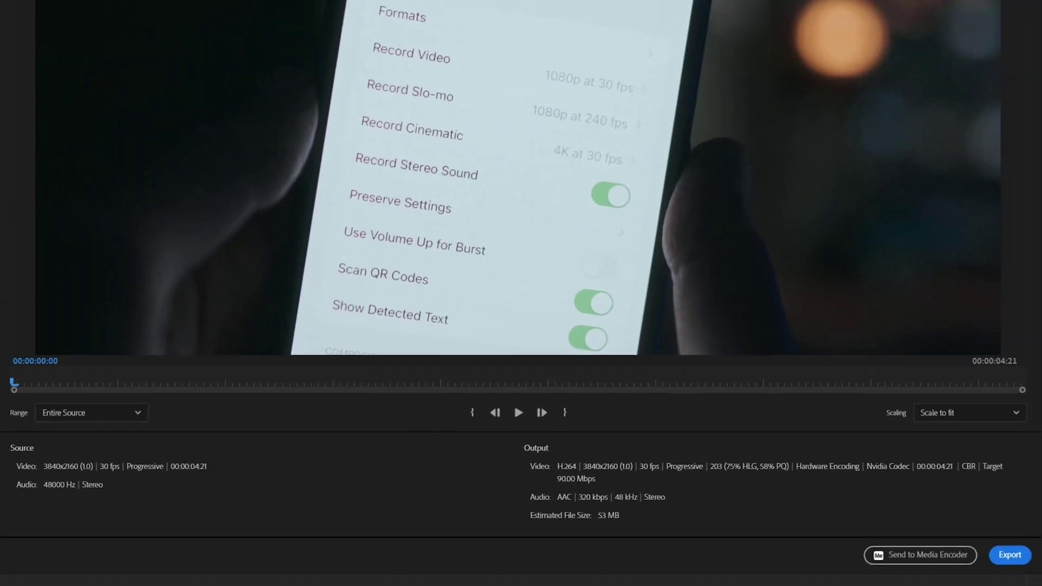
{"action": "left_click", "coordinate": [1009, 556]}
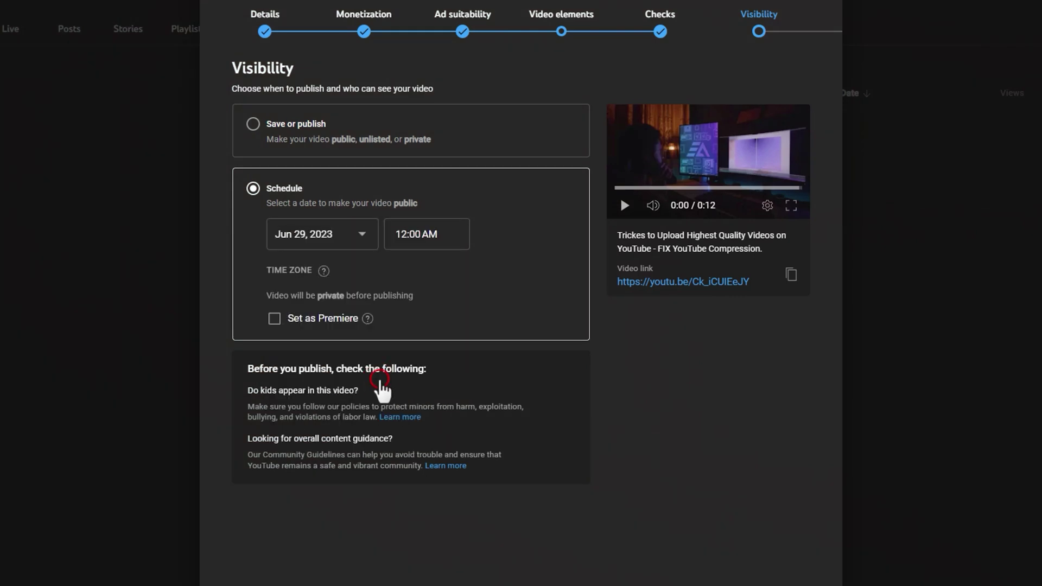
- Set the publish time to 03:00 PM and schedule the video
{"action": "left_click", "coordinate": [430, 239]}
{"action": "type", "text": "03:00 PM"}
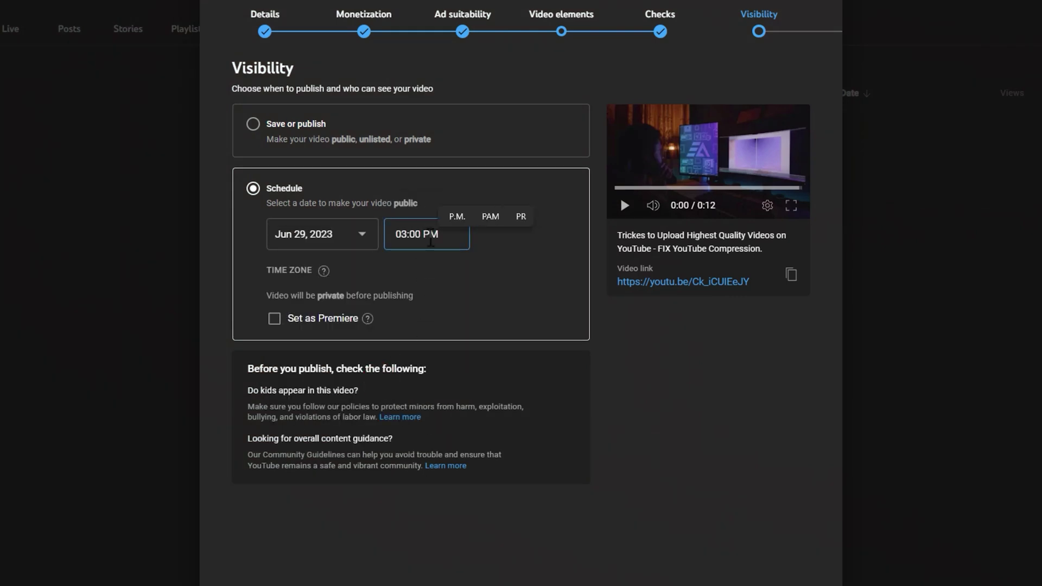
{"action": "key", "text": "Return"}
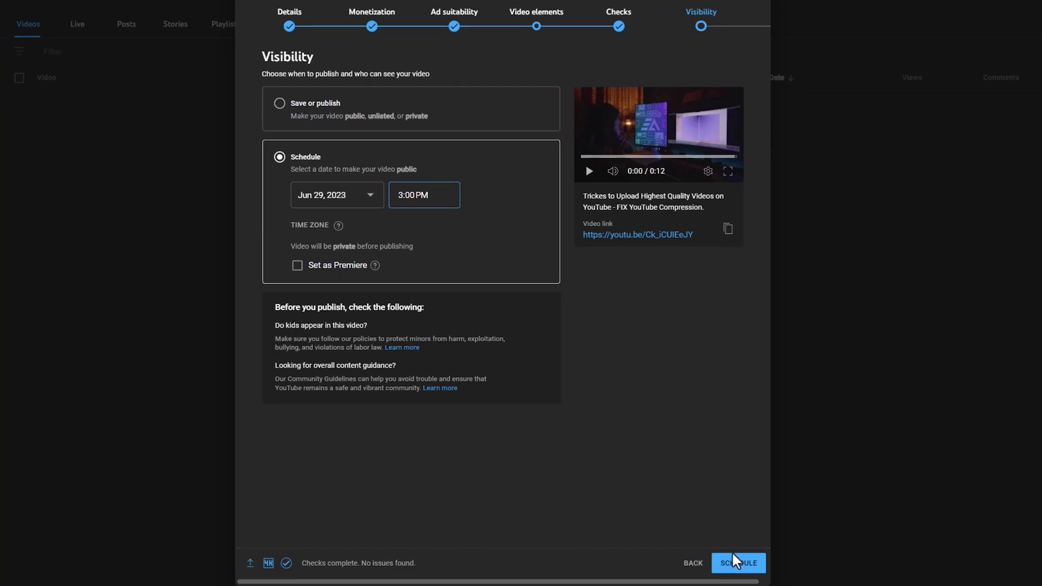
{"action": "left_click", "coordinate": [739, 563]}
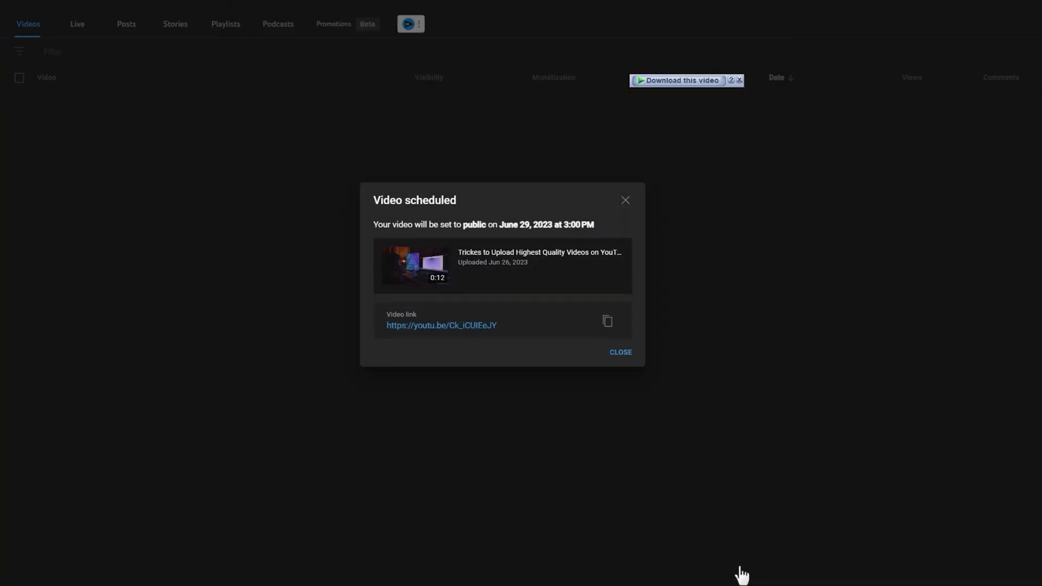